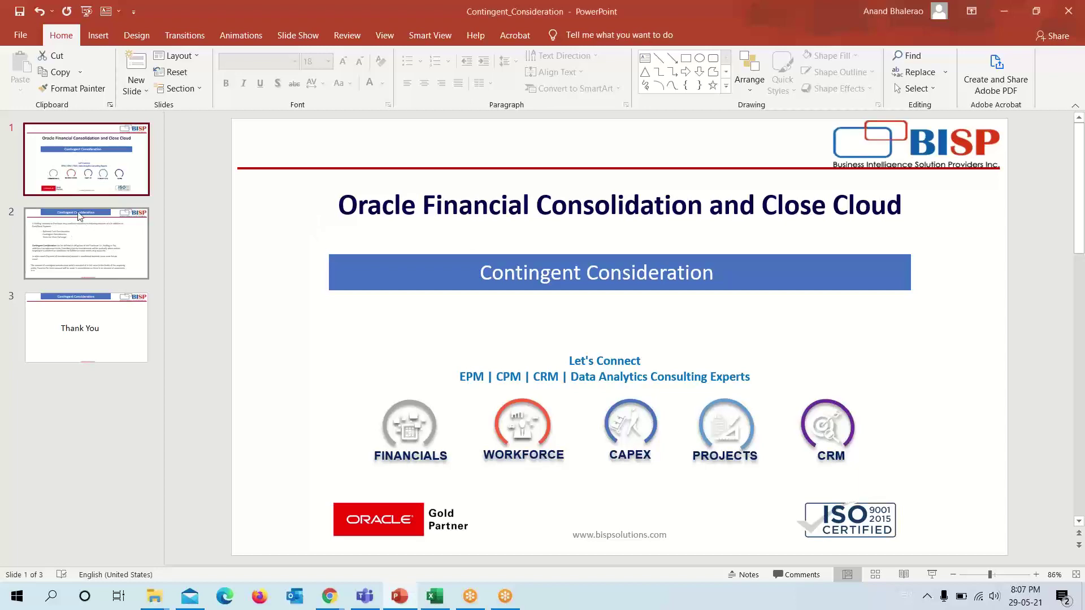
Go to slide 2, 'Contingent Consideration', in the PowerPoint deck.
{"action": "left_click", "coordinate": [75, 239]}
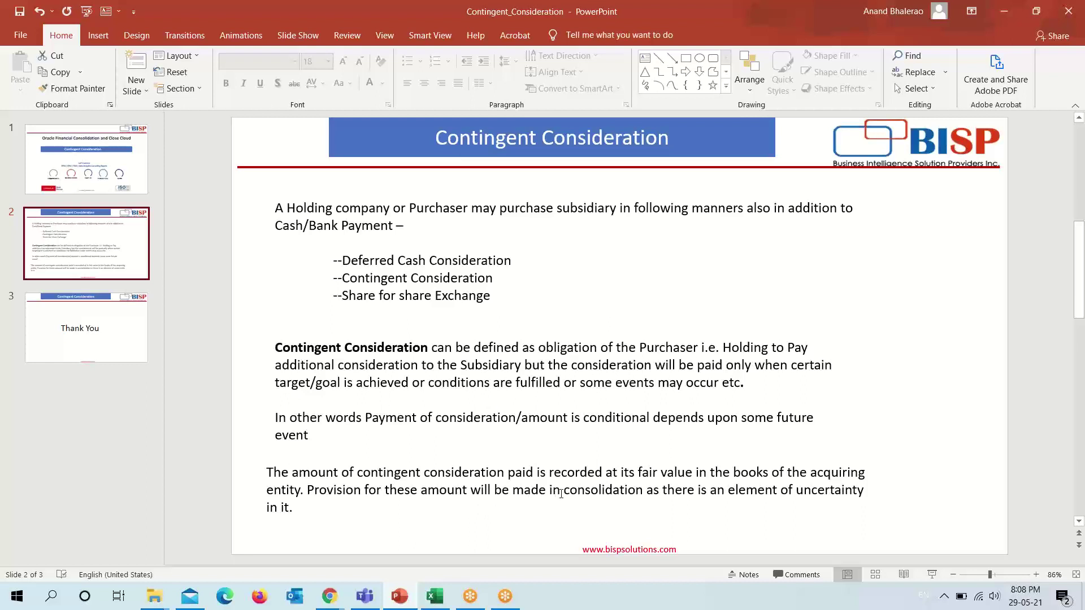
Switch from PowerPoint to the Contingent_Consideration workbook in Excel.
{"action": "left_click", "coordinate": [440, 601]}
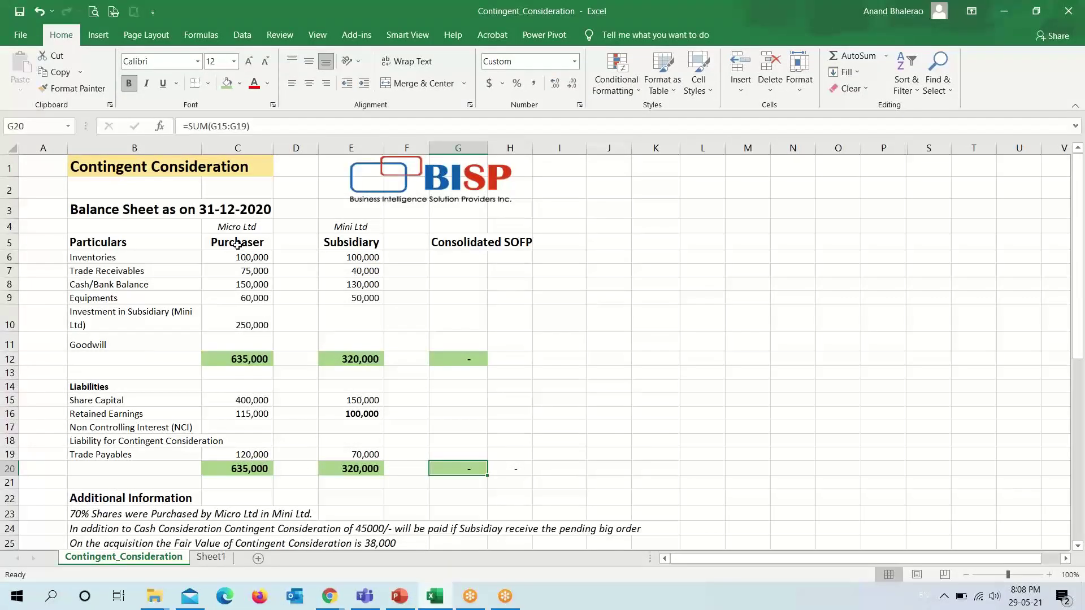
{"action": "left_click_drag", "start_coordinate": [235, 243], "coordinate": [358, 469]}
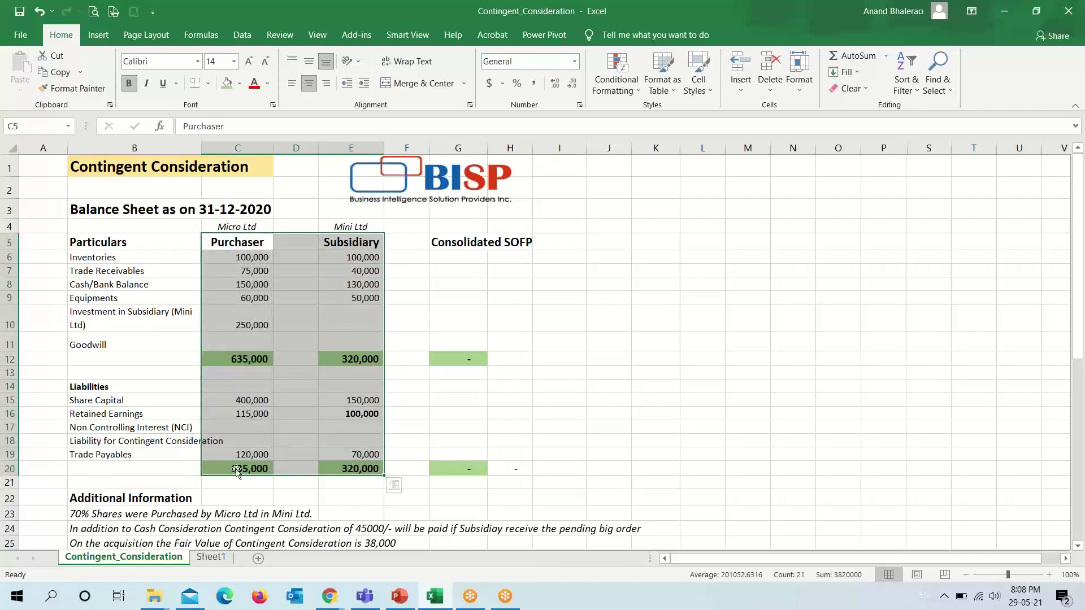
{"action": "left_click", "coordinate": [100, 497]}
{"action": "scroll", "coordinate": [90, 485], "scroll_direction": "down", "scroll_amount": 1}
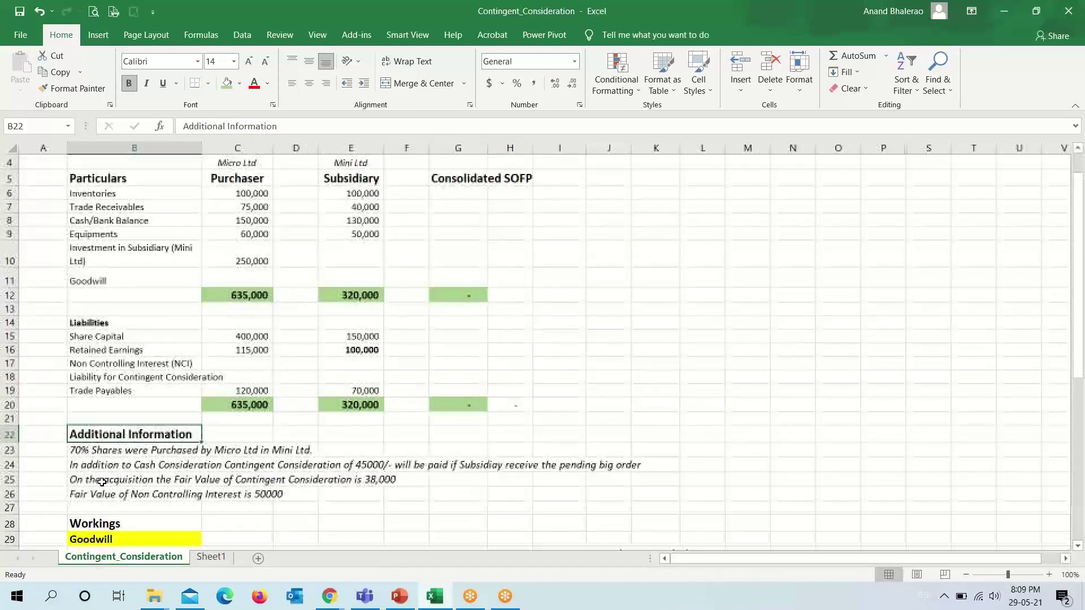
{"action": "left_click", "coordinate": [76, 449]}
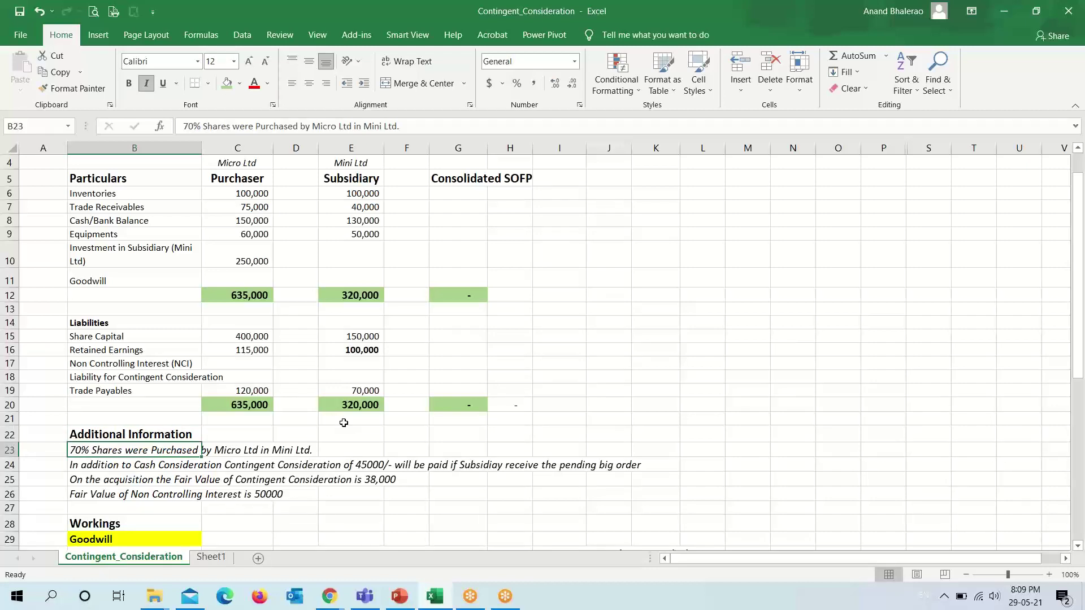
{"action": "scroll", "coordinate": [343, 423], "scroll_direction": "up", "scroll_amount": 1}
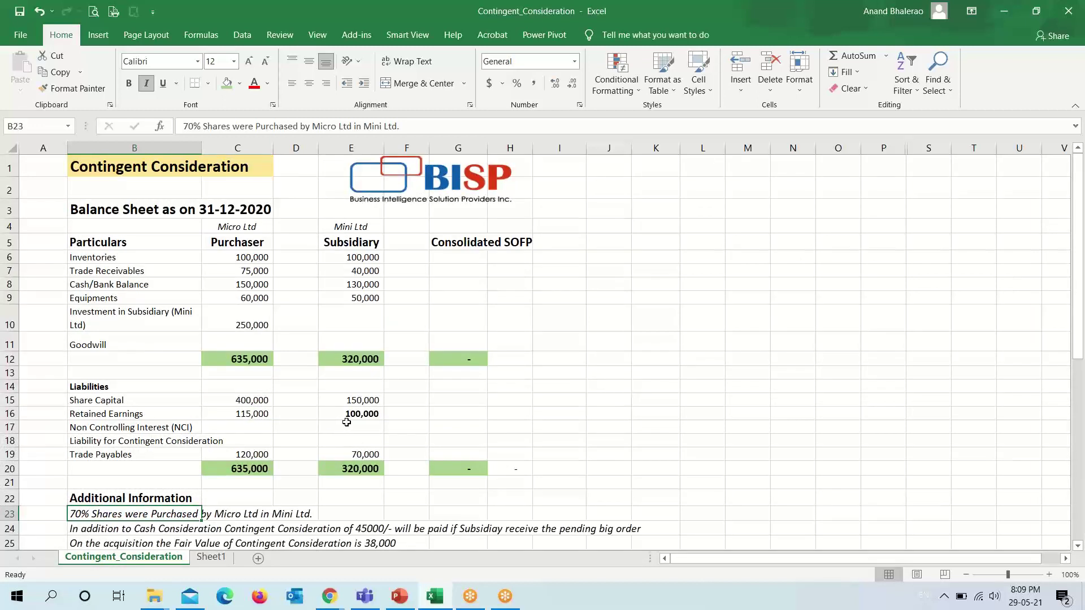
{"action": "left_click", "coordinate": [455, 412]}
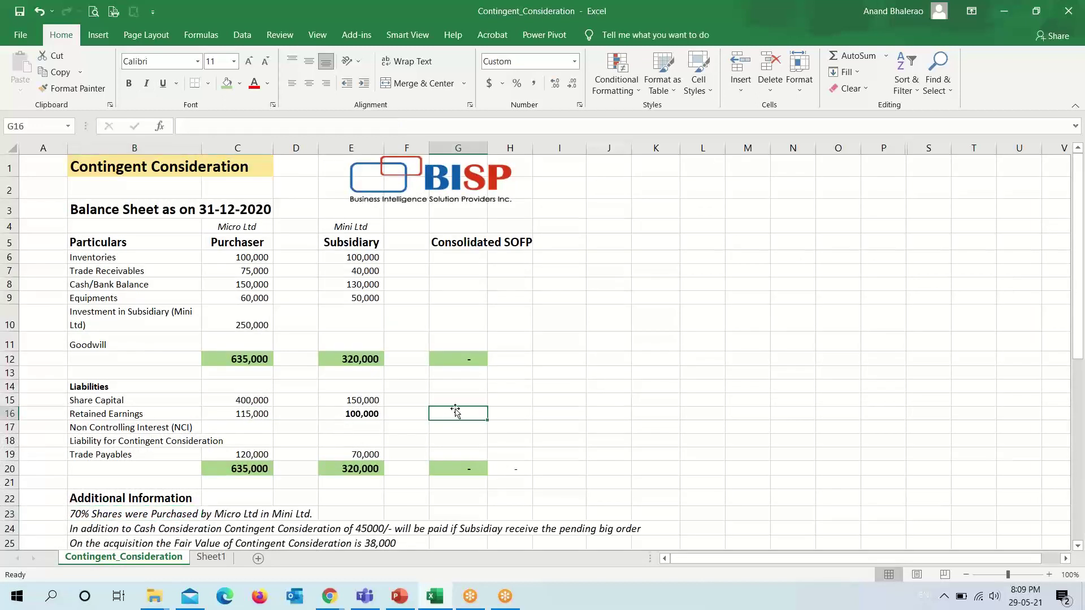
{"action": "scroll", "coordinate": [456, 412], "scroll_direction": "down", "scroll_amount": 2}
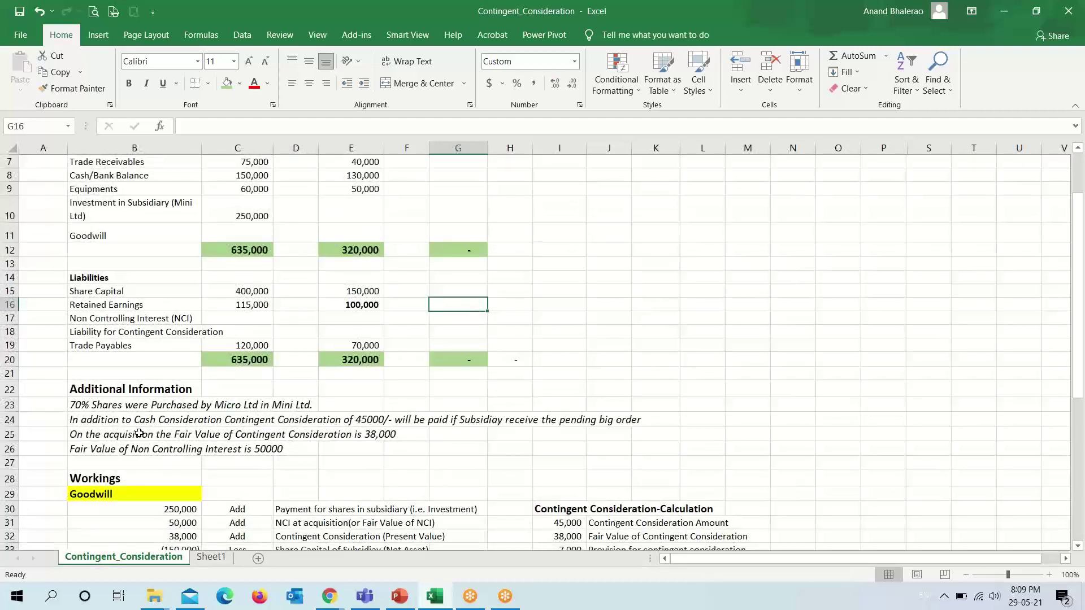
{"action": "left_click", "coordinate": [79, 418]}
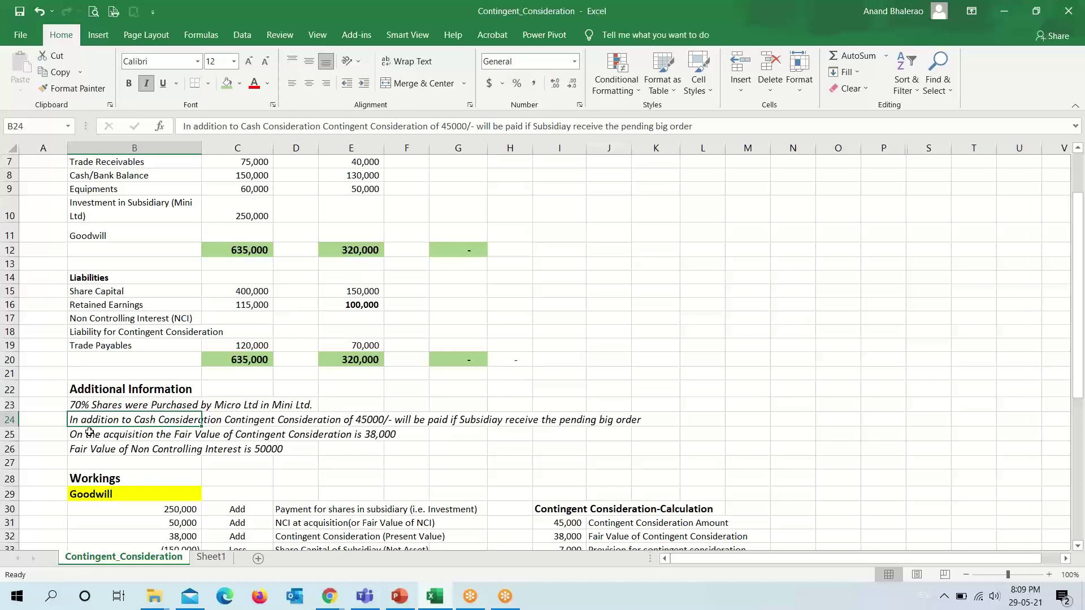
{"action": "left_click", "coordinate": [89, 433]}
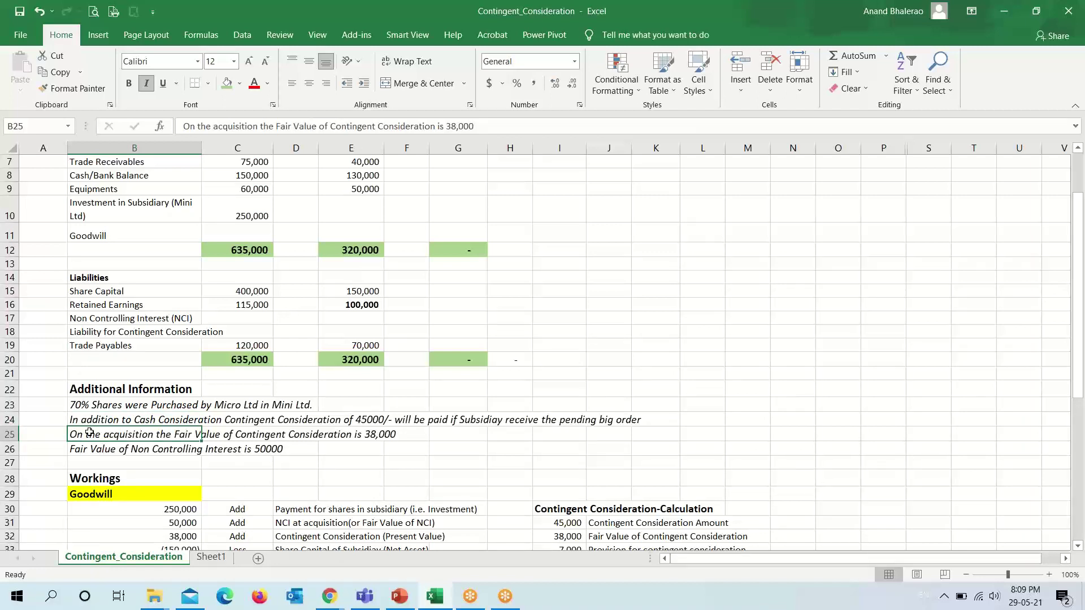
{"action": "key", "text": "Down"}
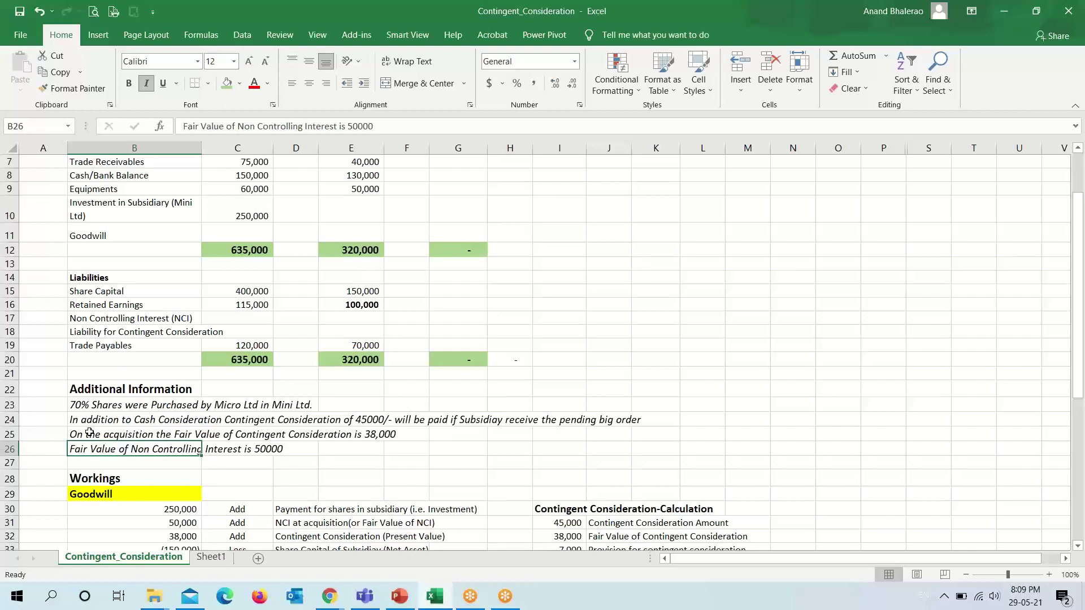
{"action": "scroll", "coordinate": [80, 460], "scroll_direction": "up", "scroll_amount": 2}
{"action": "left_click", "coordinate": [452, 259]}
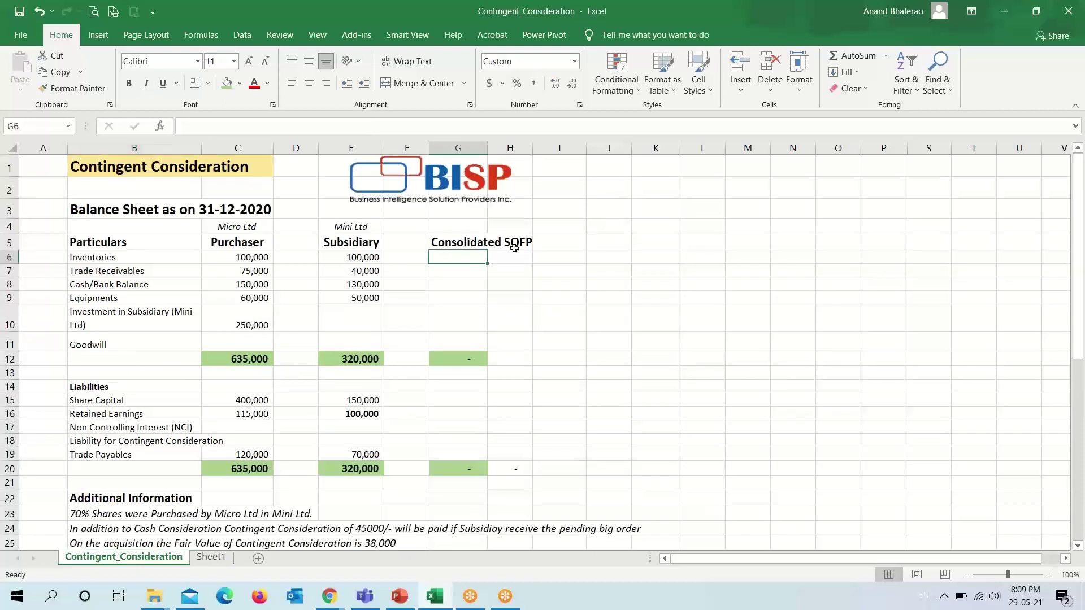
Enter =C6+E6 in G6 to combine inventories and copy it down to G7:G9.
{"action": "type", "text": "="}
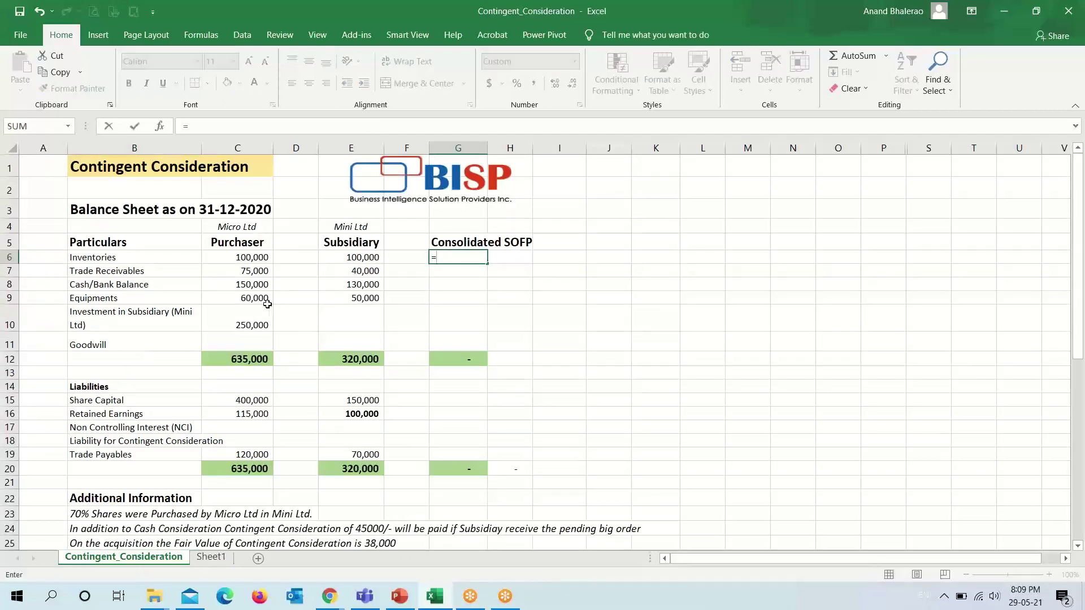
{"action": "left_click", "coordinate": [260, 261]}
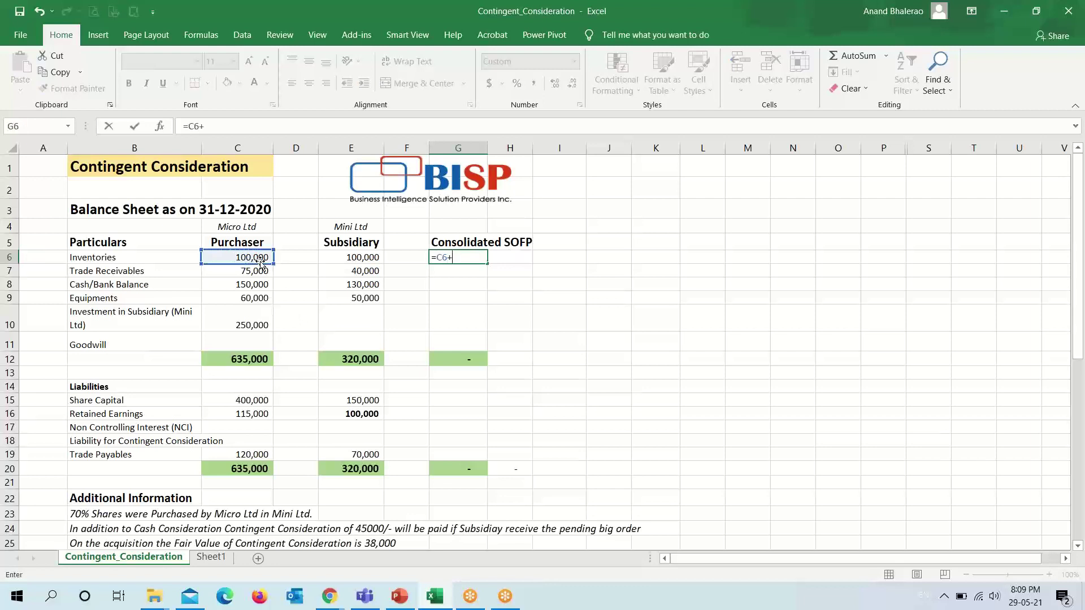
{"action": "type", "text": "+"}
{"action": "left_click", "coordinate": [336, 259]}
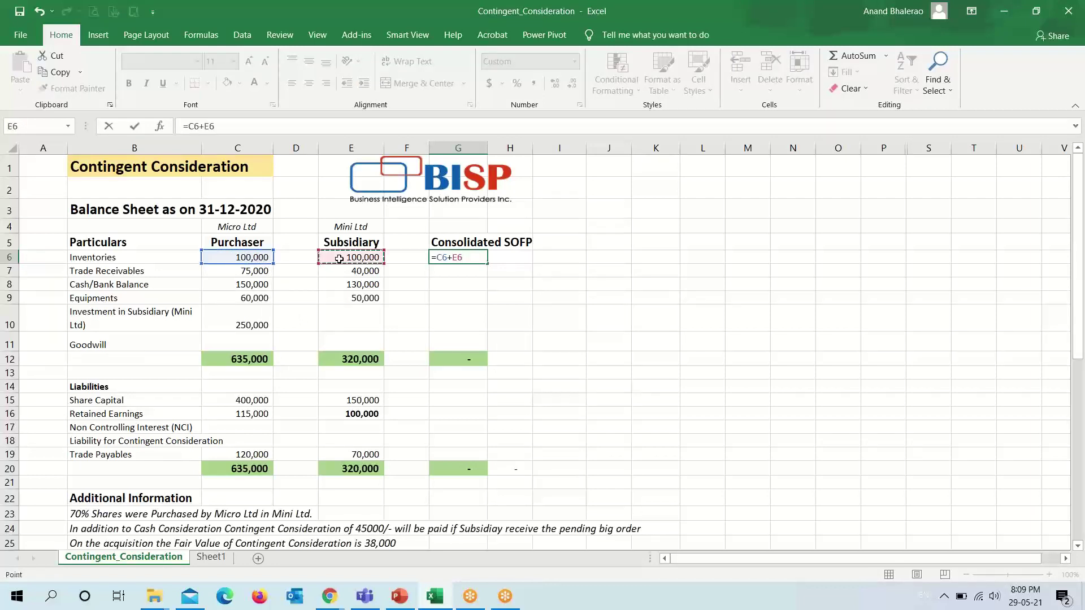
{"action": "key", "text": "ctrl+Return"}
{"action": "key", "text": "ctrl+c"}
{"action": "key", "text": "Down"}
{"action": "key", "text": "ctrl+v"}
{"action": "key", "text": "Down"}
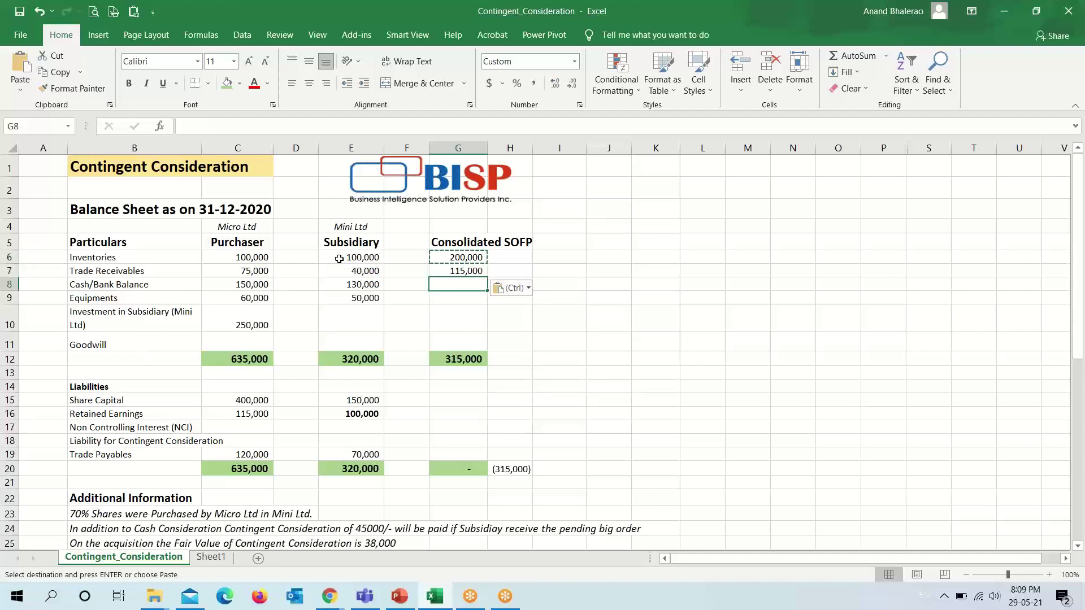
{"action": "key", "text": "ctrl+v"}
{"action": "key", "text": "Down"}
{"action": "key", "text": "ctrl+v"}
Mark the investment row 'ignore' in H10 and the goodwill row 'working' in H11.
{"action": "key", "text": "Down"}
{"action": "key", "text": "Right"}
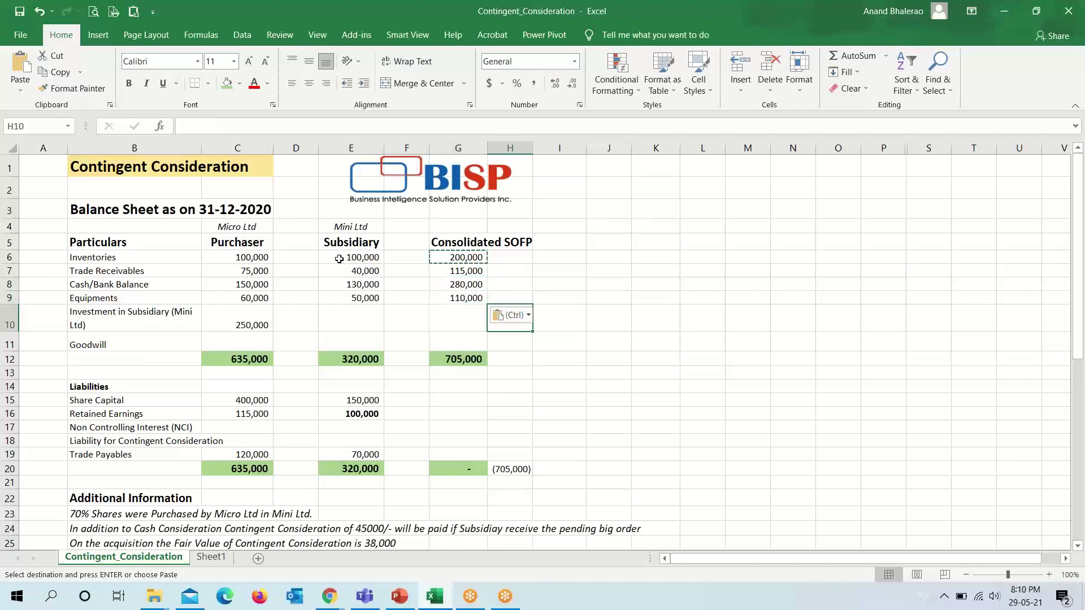
{"action": "type", "text": "ignore"}
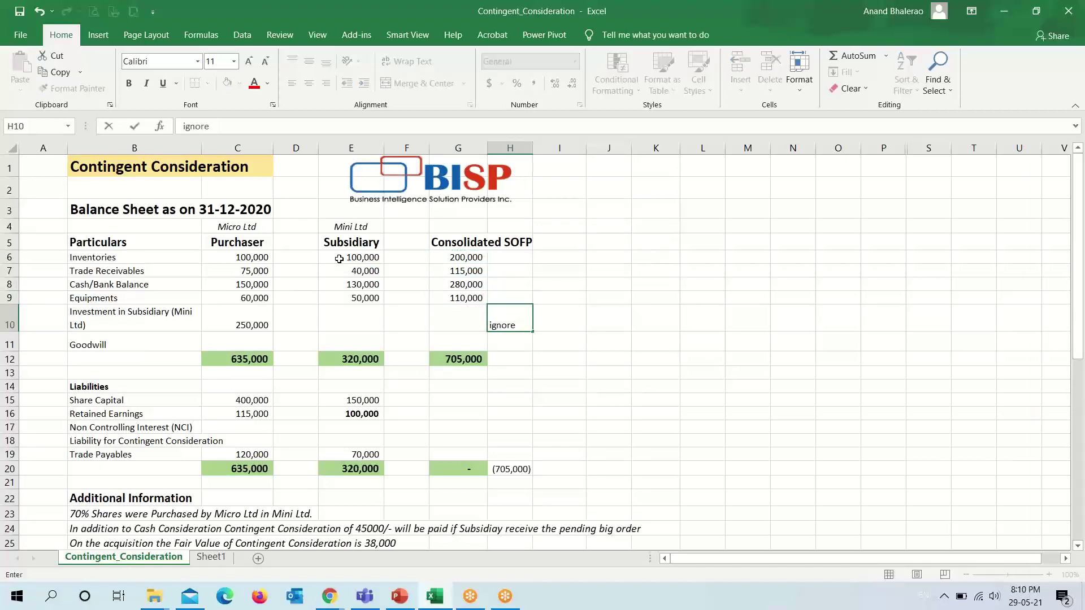
{"action": "key", "text": "Return"}
{"action": "key", "text": "Left"}
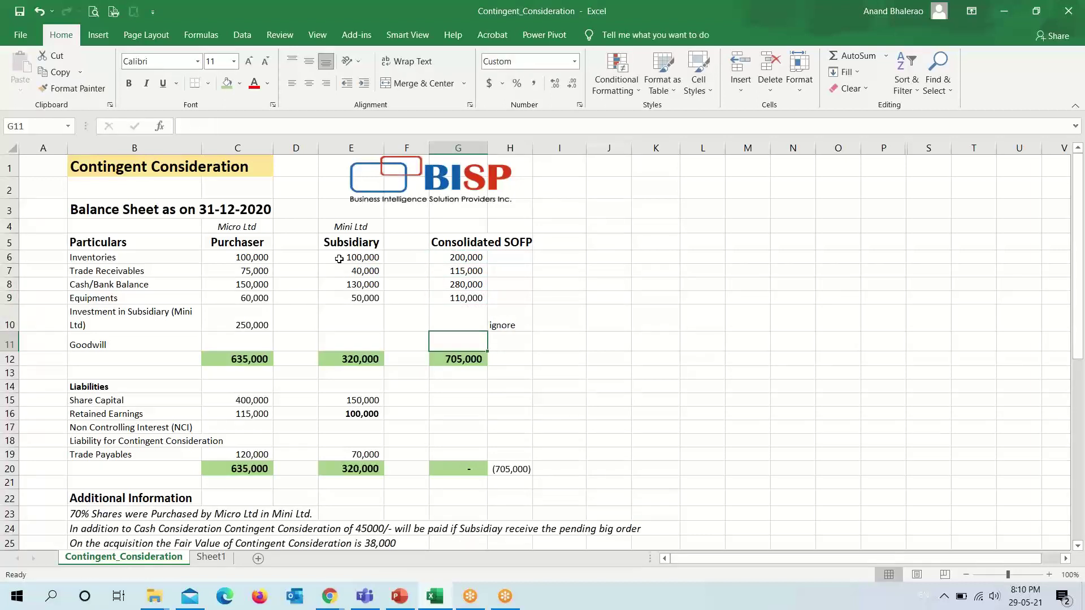
{"action": "key", "text": "Down"}
{"action": "key", "text": "Up"}
{"action": "key", "text": "Right"}
{"action": "type", "text": "working"}
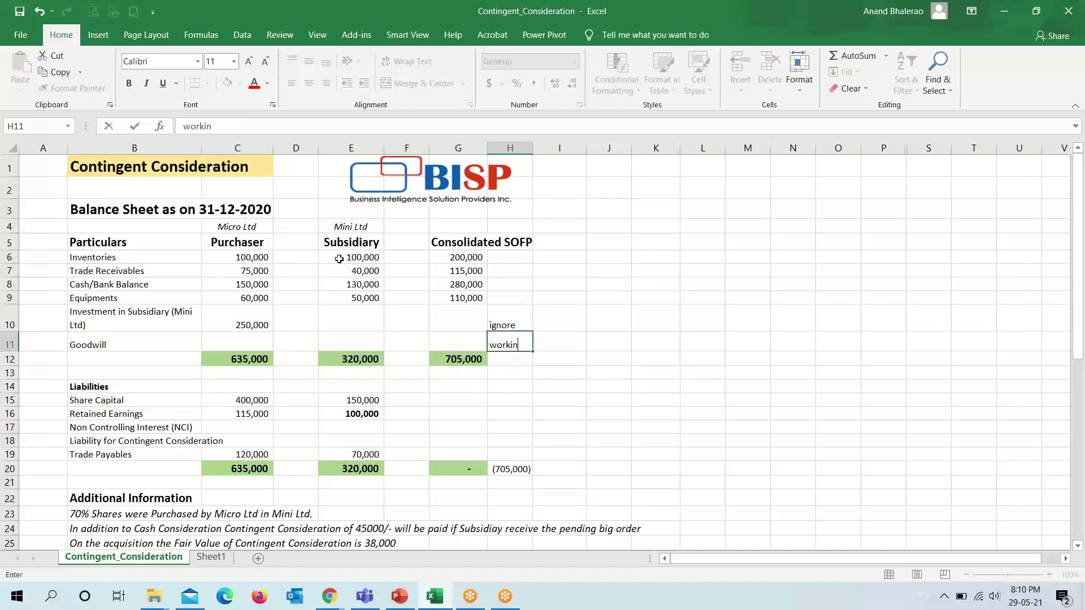
{"action": "key", "text": "Return"}
Set consolidated share capital in G15 to =C15, giving 400,000.
{"action": "key", "text": "Down"}
{"action": "key", "text": "Down"}
{"action": "key", "text": "Down"}
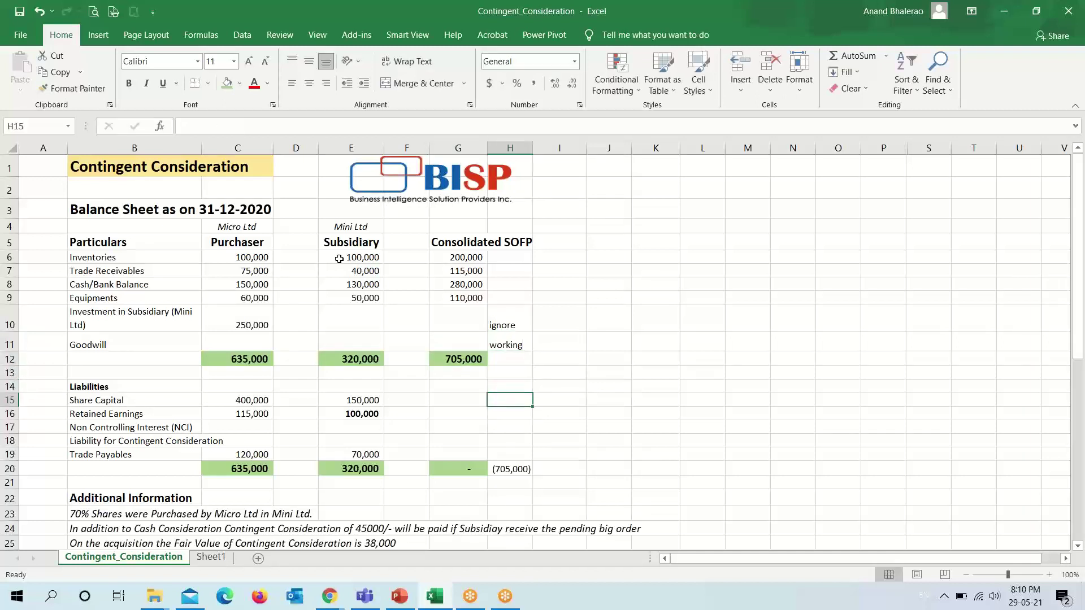
{"action": "key", "text": "Left"}
{"action": "type", "text": "="}
{"action": "left_click", "coordinate": [249, 401]}
{"action": "key", "text": "Tab"}
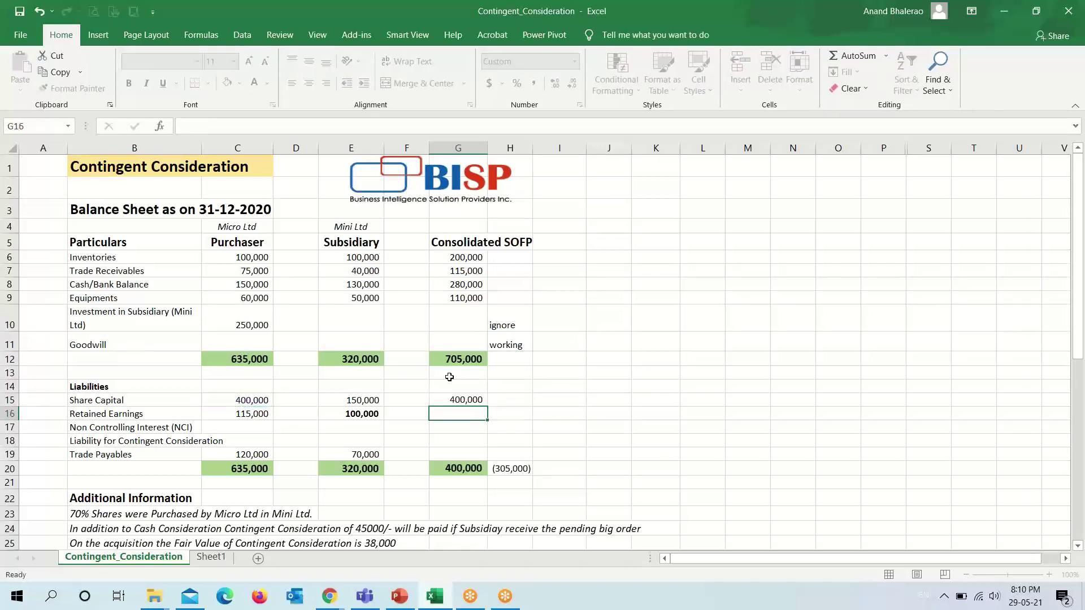
Label rows 16 to 18 'working' in H16:H18.
{"action": "key", "text": "Down"}
{"action": "key", "text": "Left"}
{"action": "key", "text": "Right"}
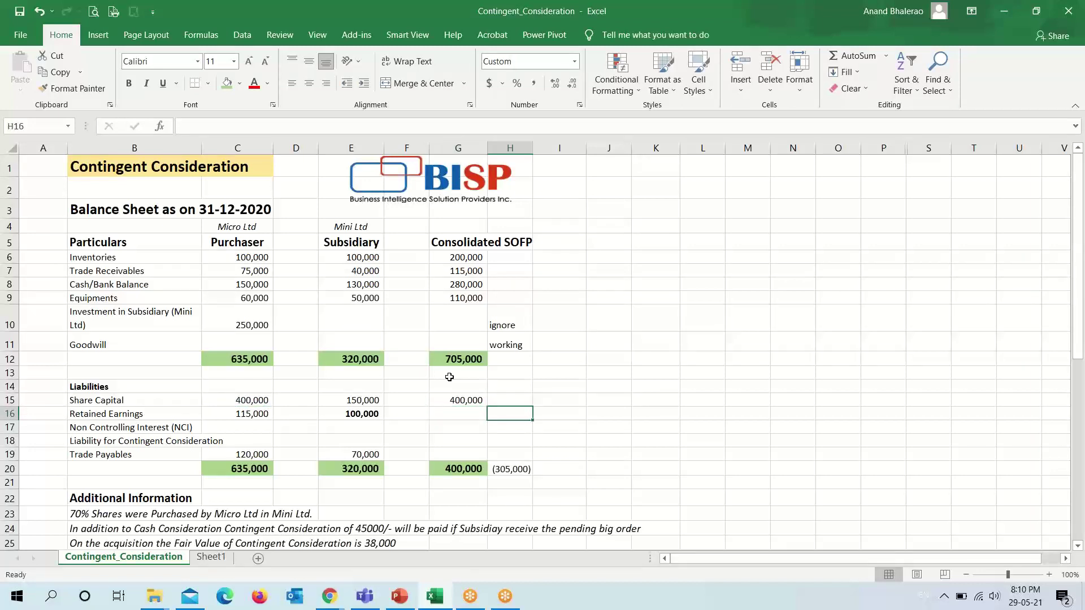
{"action": "type", "text": "working"}
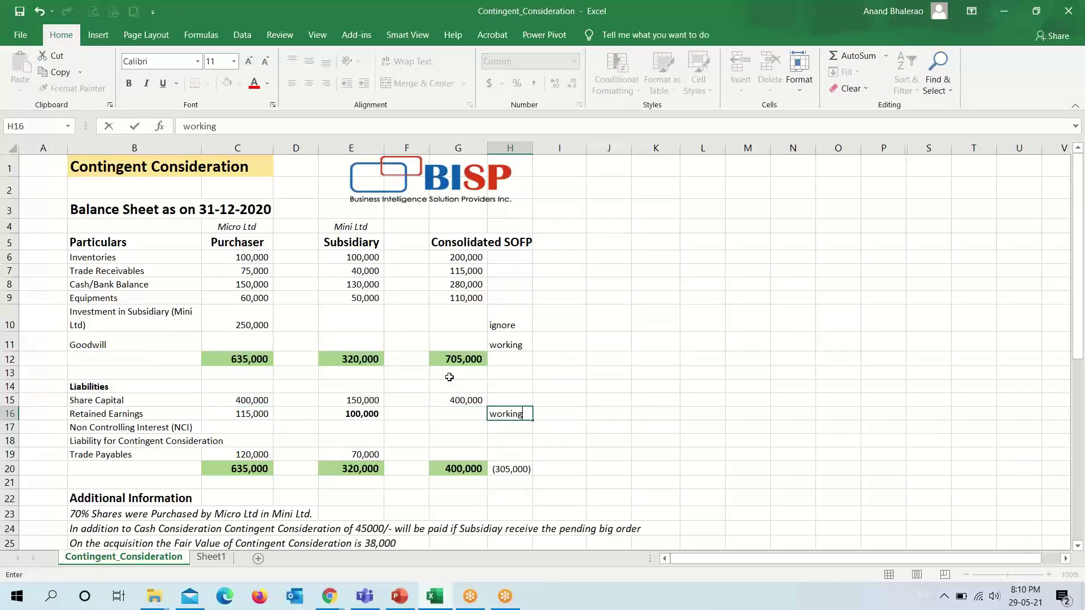
{"action": "key", "text": "Return"}
{"action": "key", "text": "ctrl+d"}
{"action": "key", "text": "Down"}
{"action": "key", "text": "ctrl+d"}
Enter =C19+E19 in G19 for consolidated trade payables of 190,000.
{"action": "key", "text": "Left"}
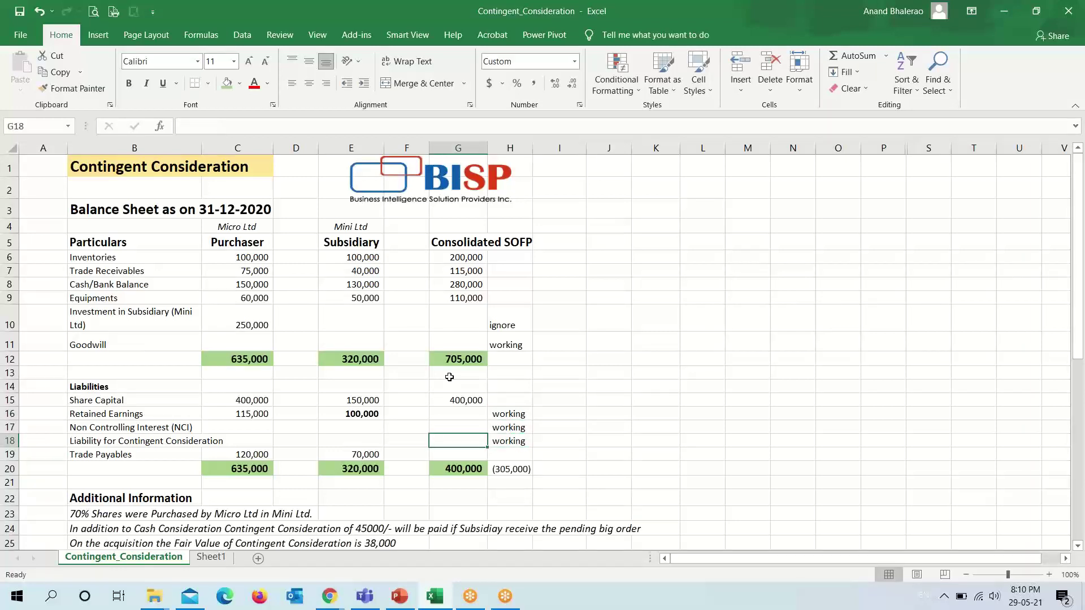
{"action": "key", "text": "Down"}
{"action": "key", "text": "BackSpace"}
{"action": "type", "text": "="}
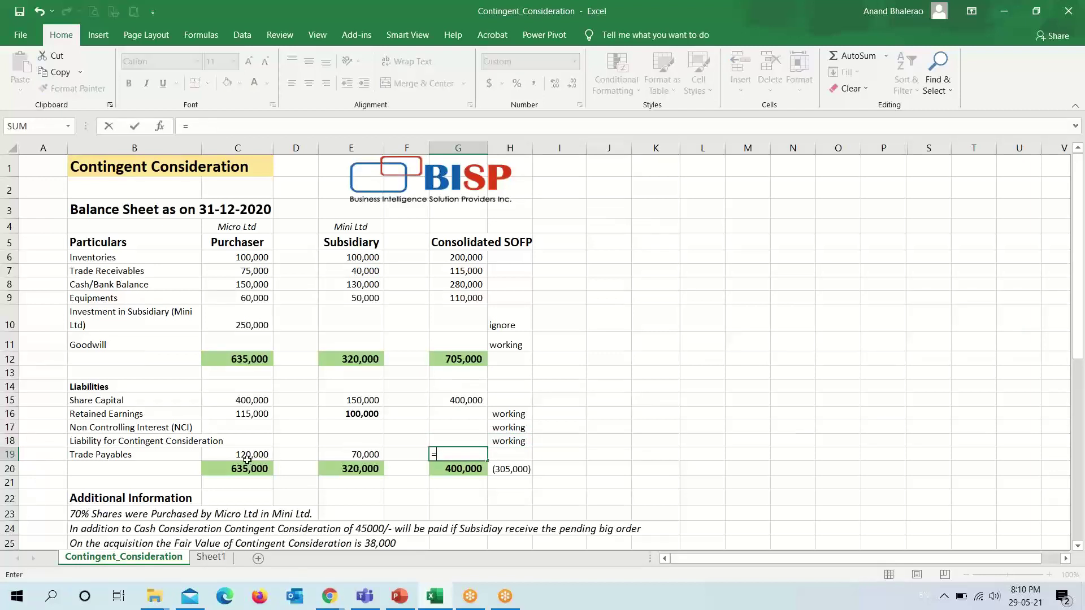
{"action": "left_click", "coordinate": [247, 459]}
{"action": "type", "text": "+"}
{"action": "left_click", "coordinate": [344, 454]}
{"action": "key", "text": "Return"}
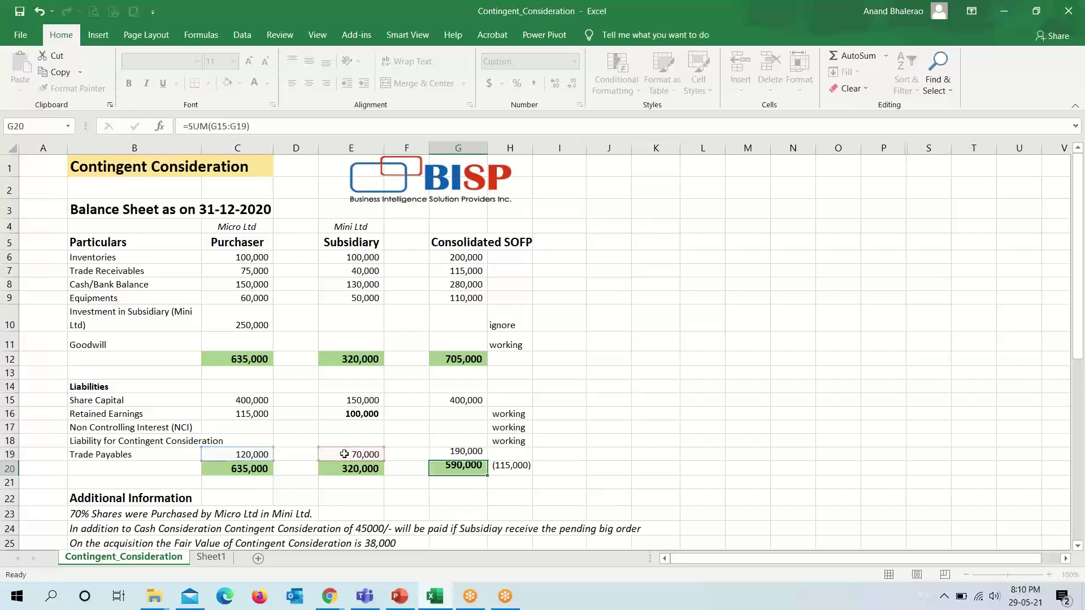
{"action": "left_click", "coordinate": [470, 341]}
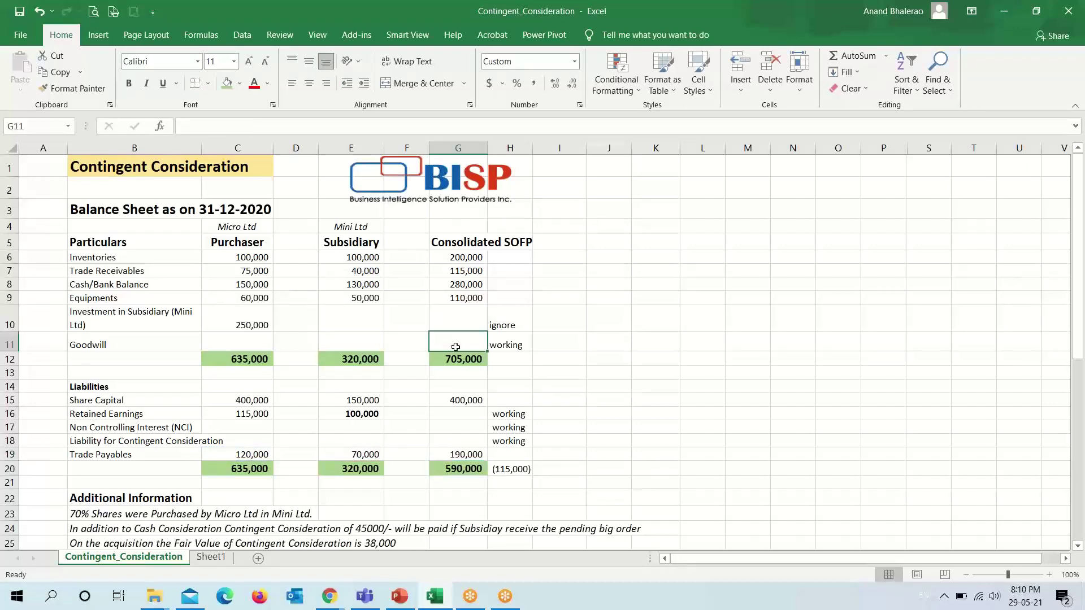
Review the goodwill working and the 45,000 less 38,000 contingent consideration provision.
{"action": "scroll", "coordinate": [449, 360], "scroll_direction": "down", "scroll_amount": 3}
{"action": "left_click", "coordinate": [113, 453]}
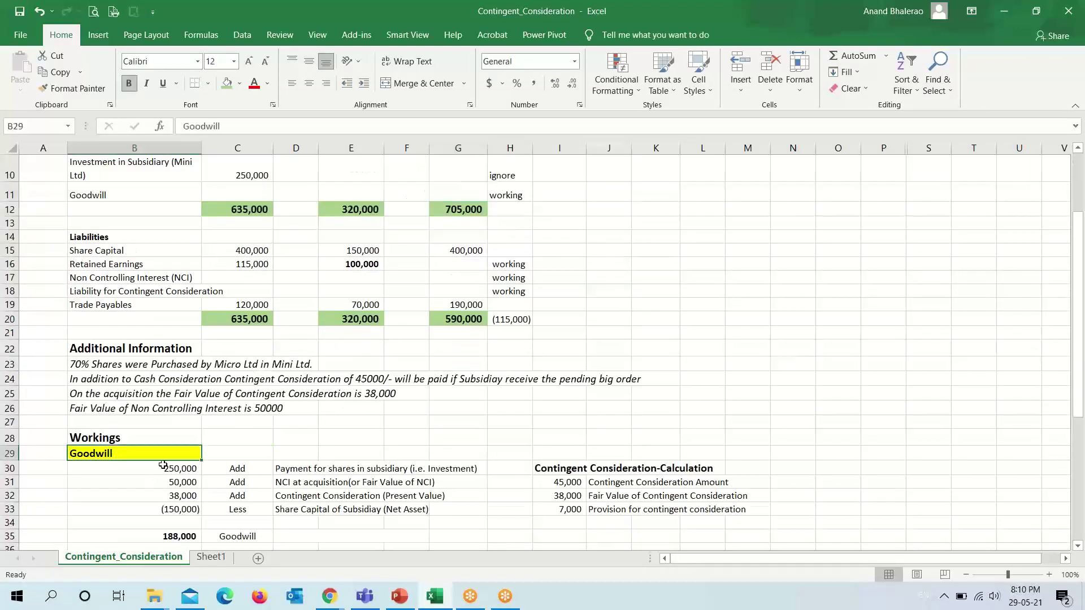
{"action": "left_click_drag", "start_coordinate": [165, 472], "coordinate": [163, 509]}
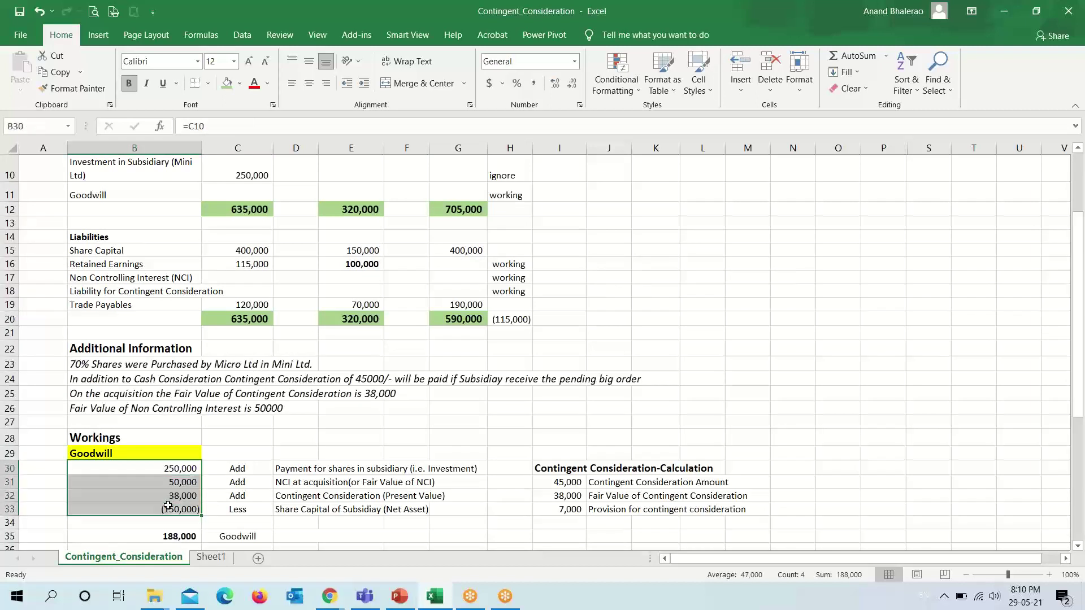
{"action": "left_click", "coordinate": [539, 495]}
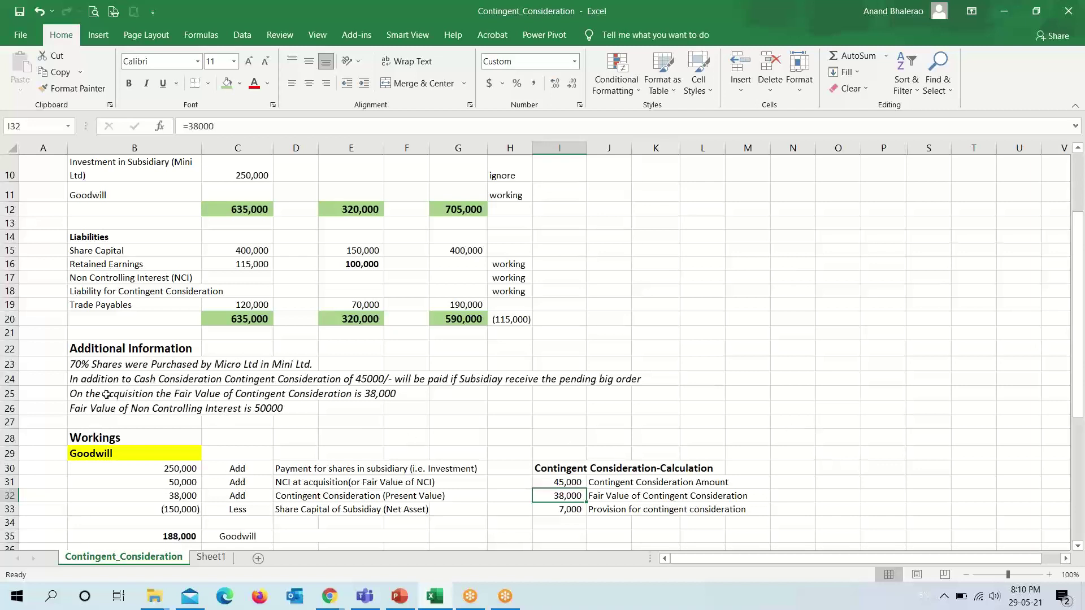
{"action": "left_click", "coordinate": [81, 394]}
{"action": "left_click", "coordinate": [373, 388]}
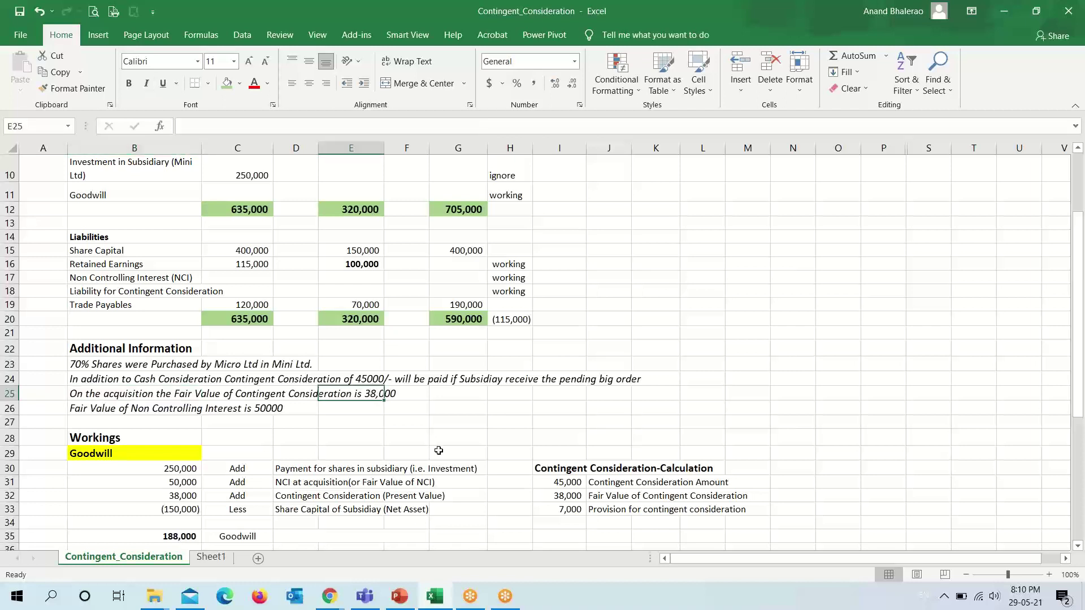
{"action": "left_click", "coordinate": [563, 482]}
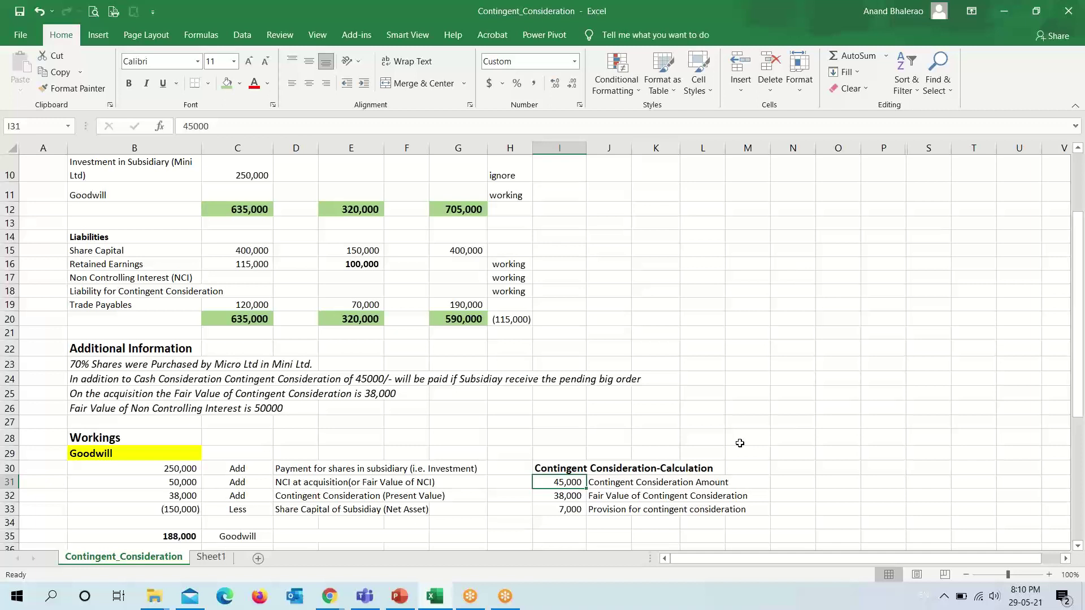
{"action": "key", "text": "Down"}
{"action": "key", "text": "Down"}
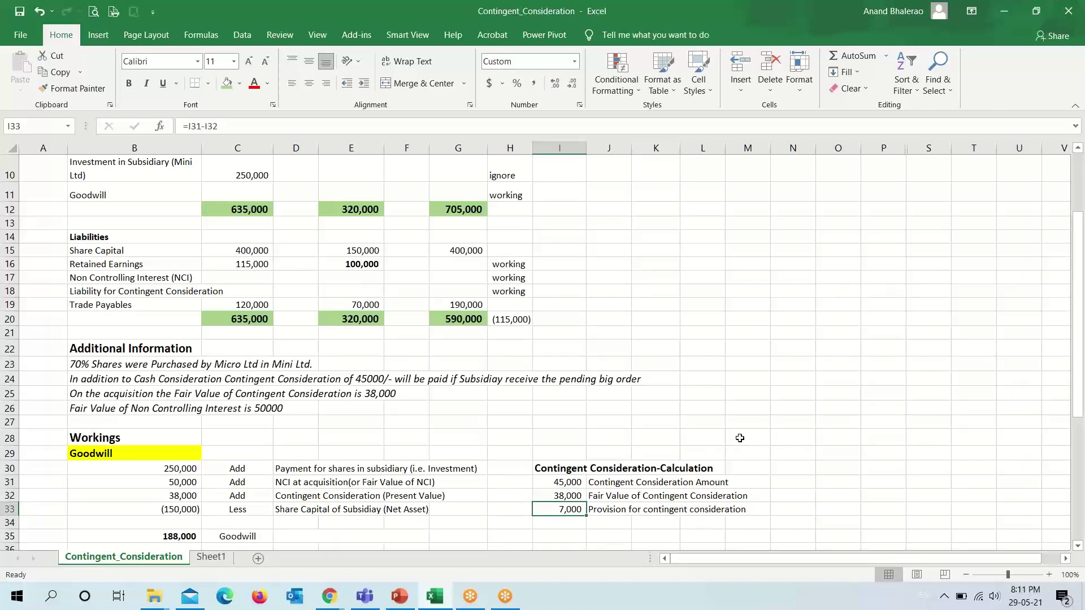
{"action": "scroll", "coordinate": [725, 478], "scroll_direction": "down", "scroll_amount": 2}
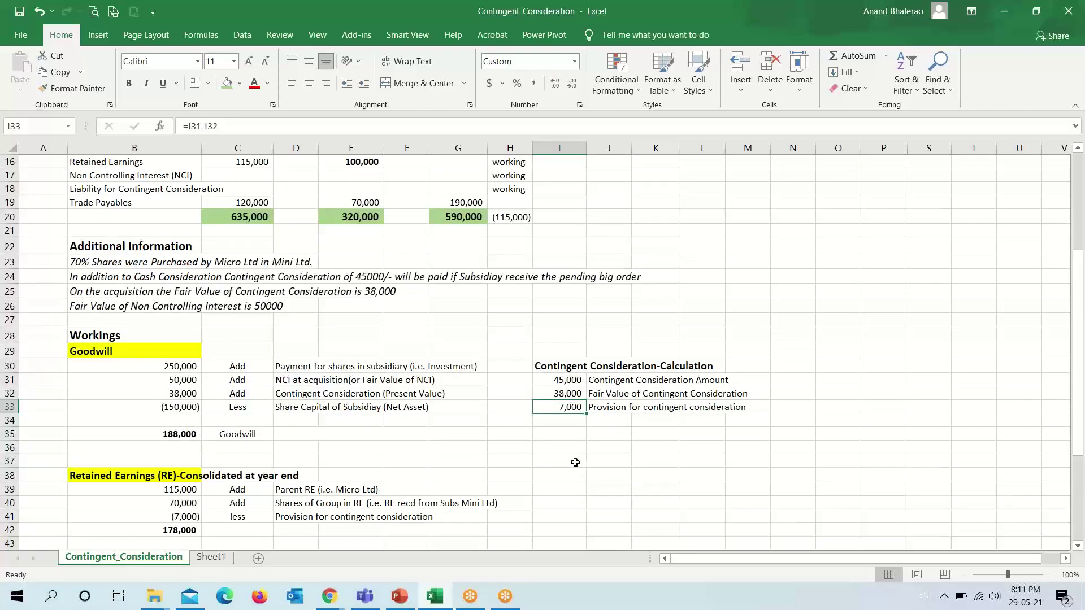
{"action": "scroll", "coordinate": [536, 469], "scroll_direction": "down", "scroll_amount": 2}
{"action": "scroll", "coordinate": [187, 441], "scroll_direction": "up", "scroll_amount": 3}
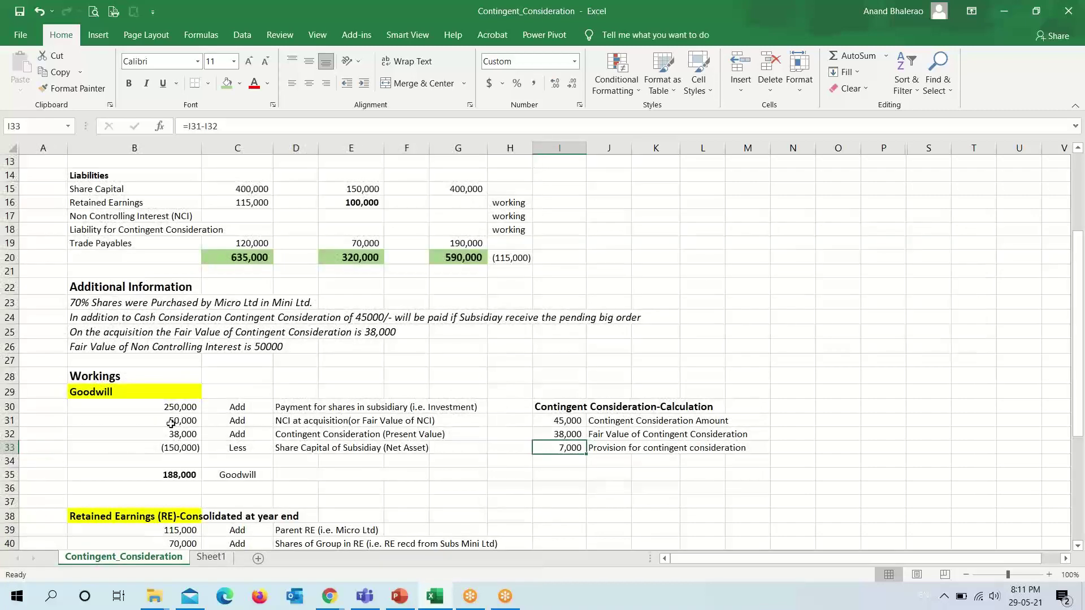
Enter =50000 as NCI at acquisition in B31.
{"action": "left_click", "coordinate": [154, 411]}
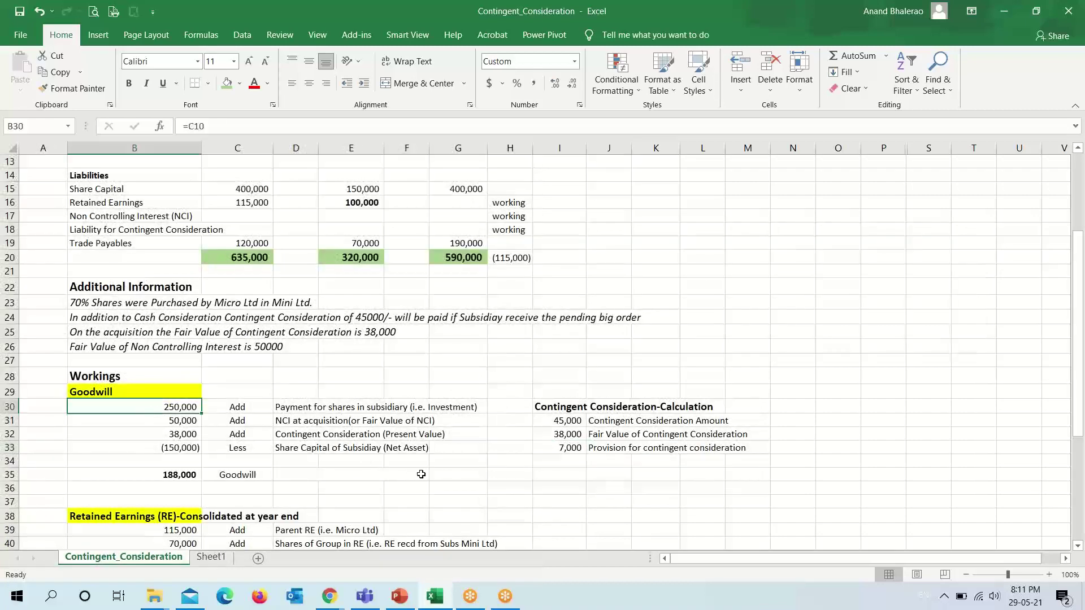
{"action": "key", "text": "F2"}
{"action": "scroll", "coordinate": [421, 474], "scroll_direction": "up", "scroll_amount": 2}
{"action": "key", "text": "Escape"}
{"action": "scroll", "coordinate": [316, 503], "scroll_direction": "down", "scroll_amount": 2}
{"action": "left_click", "coordinate": [184, 421]}
{"action": "type", "text": "=50000"}
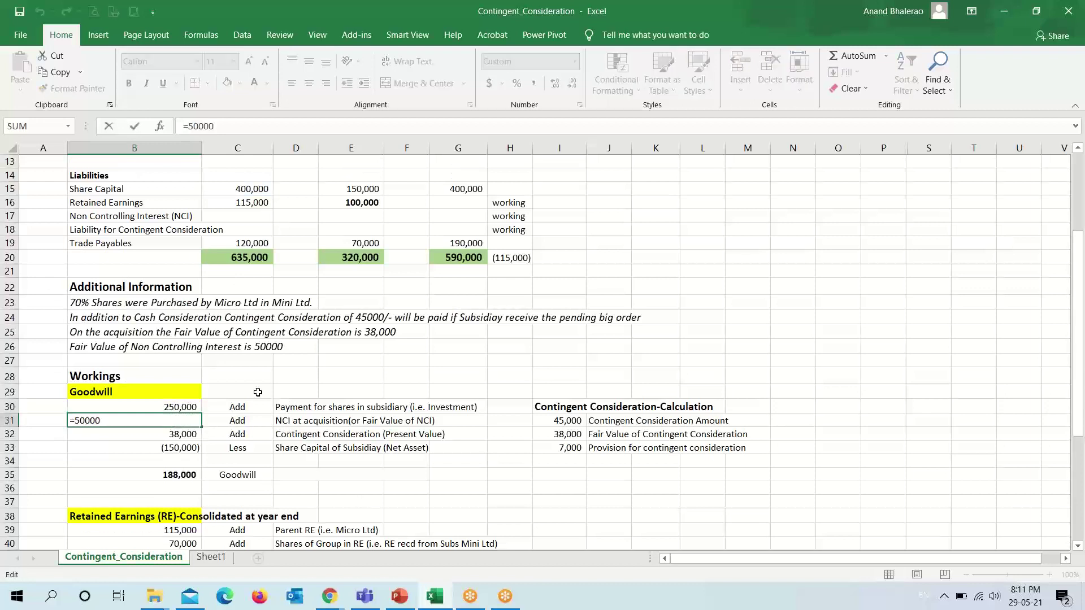
{"action": "key", "text": "ctrl+Return"}
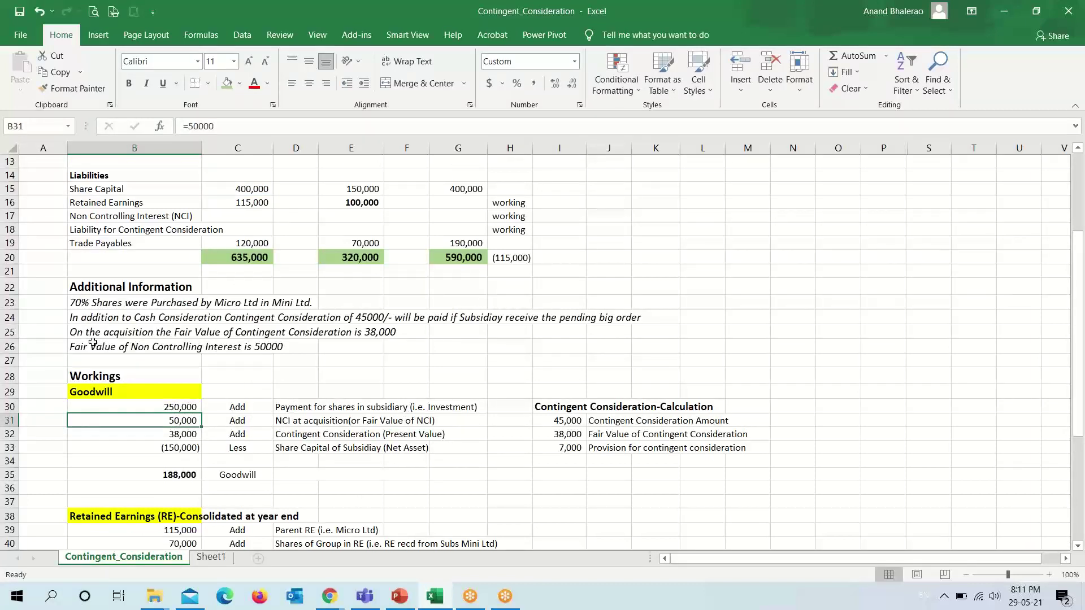
Check the goodwill items against the notes and confirm B30:B34 sums to 188,000.
{"action": "left_click", "coordinate": [81, 347]}
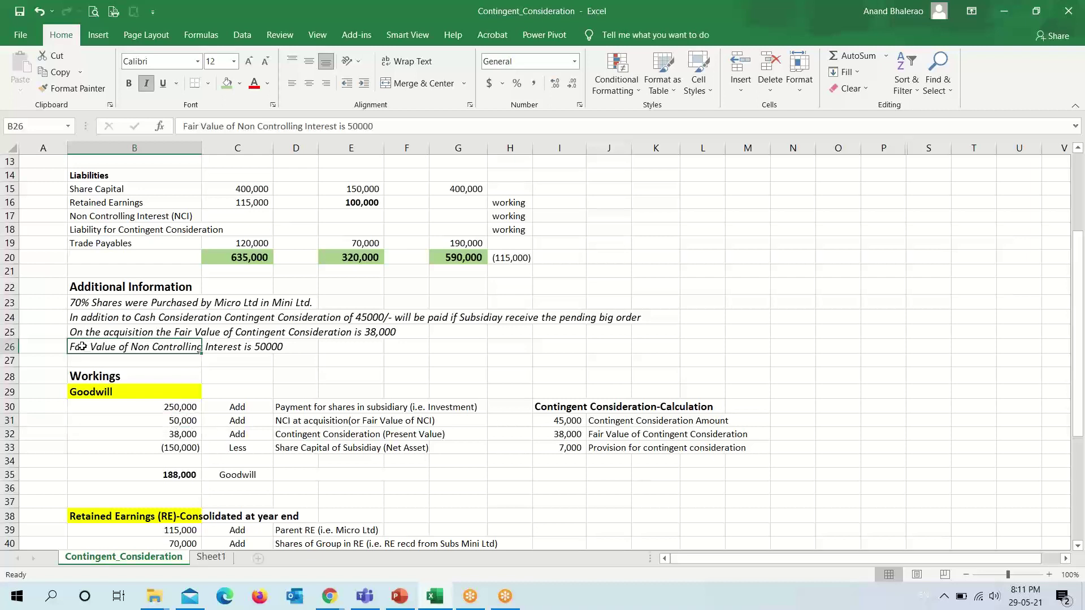
{"action": "left_click", "coordinate": [179, 424]}
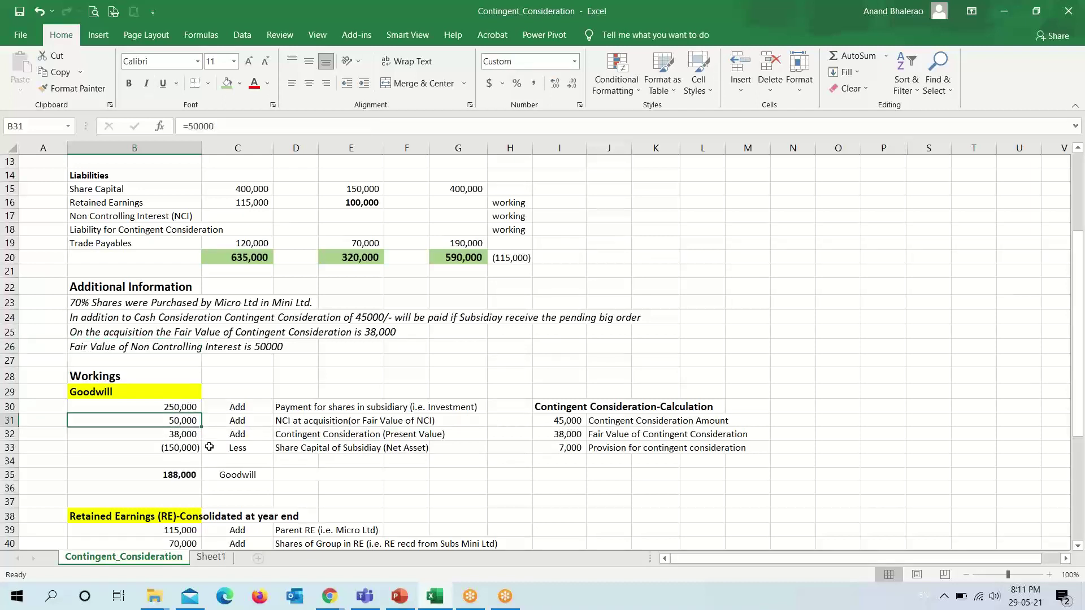
{"action": "left_click", "coordinate": [100, 346]}
{"action": "left_click", "coordinate": [170, 434]}
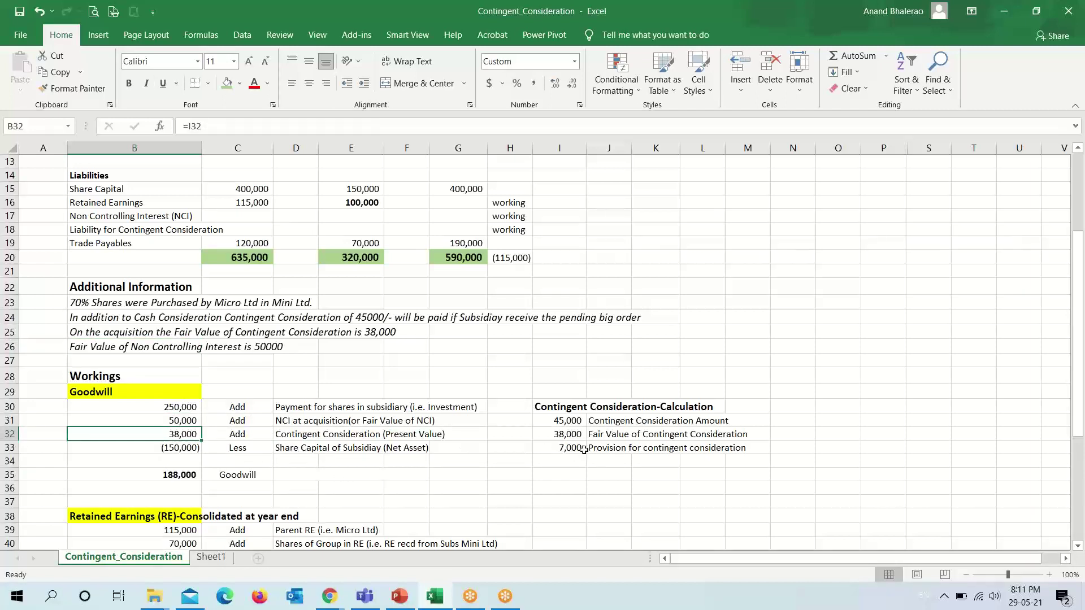
{"action": "left_click", "coordinate": [563, 436]}
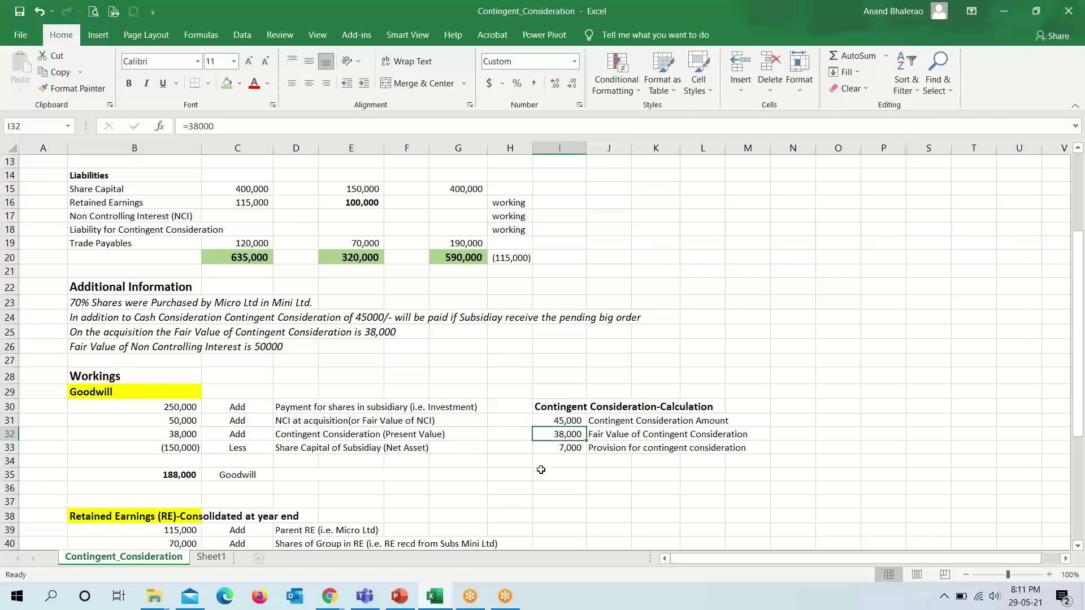
{"action": "left_click", "coordinate": [163, 433]}
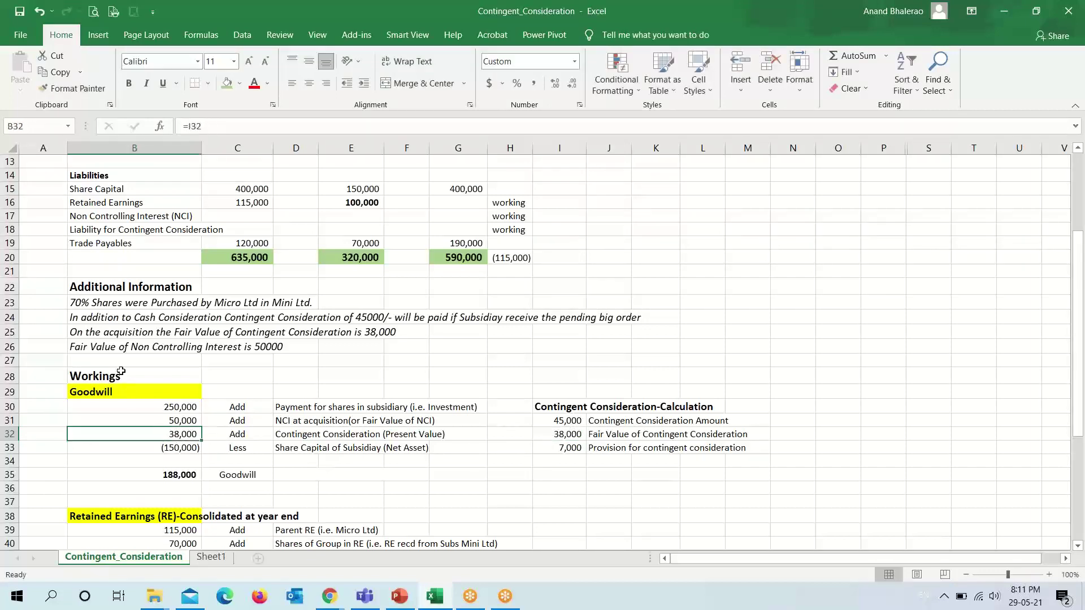
{"action": "left_click", "coordinate": [83, 333]}
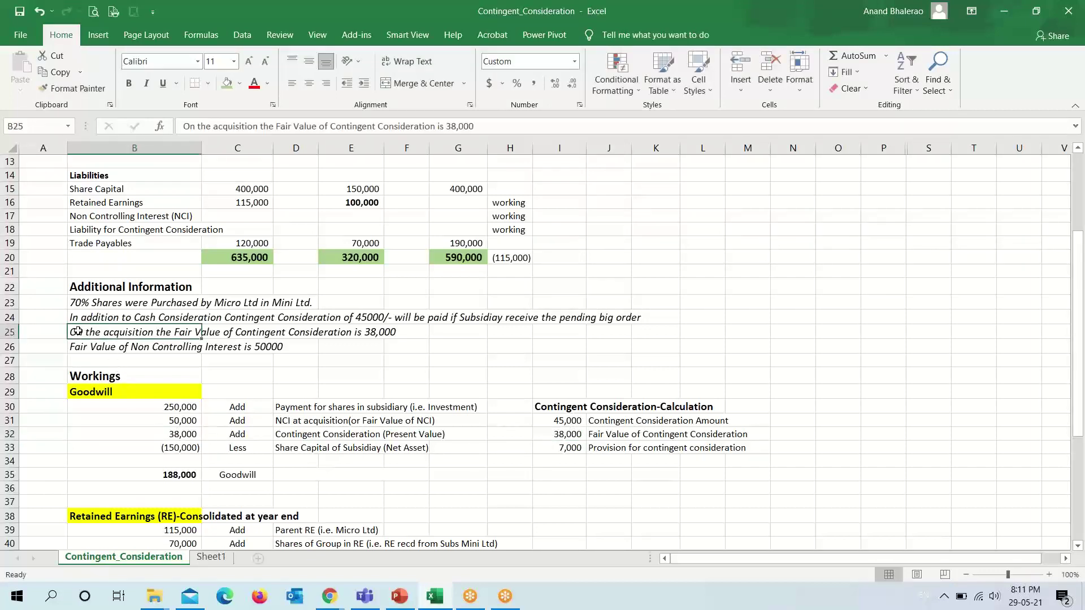
{"action": "left_click", "coordinate": [176, 428]}
{"action": "left_click_drag", "start_coordinate": [178, 408], "coordinate": [178, 431]}
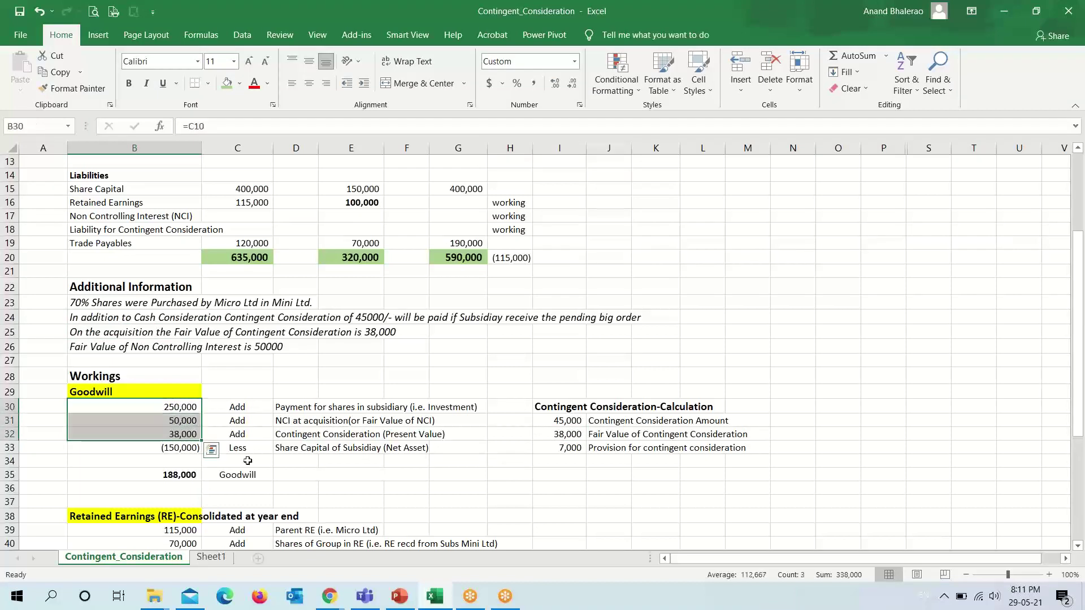
{"action": "left_click", "coordinate": [176, 449]}
{"action": "left_click", "coordinate": [176, 407]}
{"action": "left_click_drag", "start_coordinate": [177, 406], "coordinate": [176, 458]}
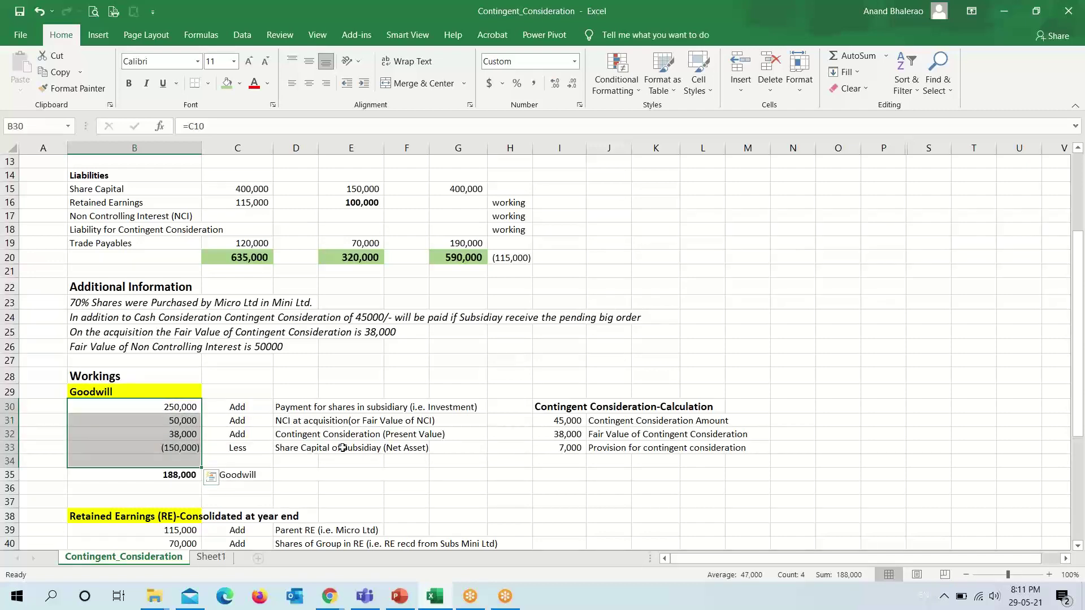
Link consolidated Goodwill in G11 to =B35, showing 188,000 and assets of 893,000.
{"action": "scroll", "coordinate": [343, 447], "scroll_direction": "up", "scroll_amount": 2}
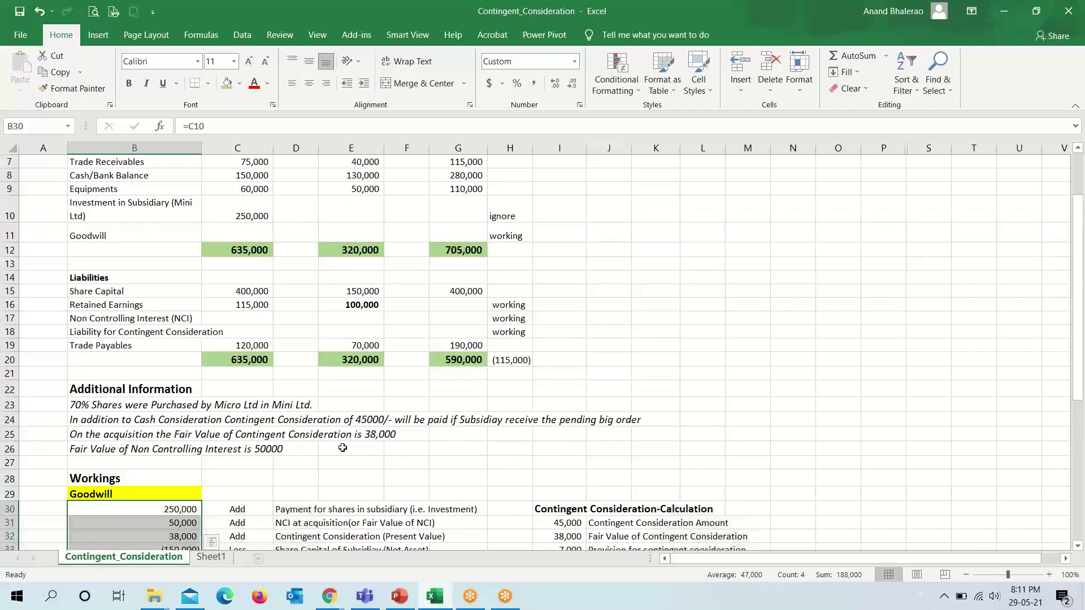
{"action": "scroll", "coordinate": [343, 448], "scroll_direction": "down", "scroll_amount": 2}
{"action": "left_click", "coordinate": [166, 476]}
{"action": "scroll", "coordinate": [420, 306], "scroll_direction": "up", "scroll_amount": 2}
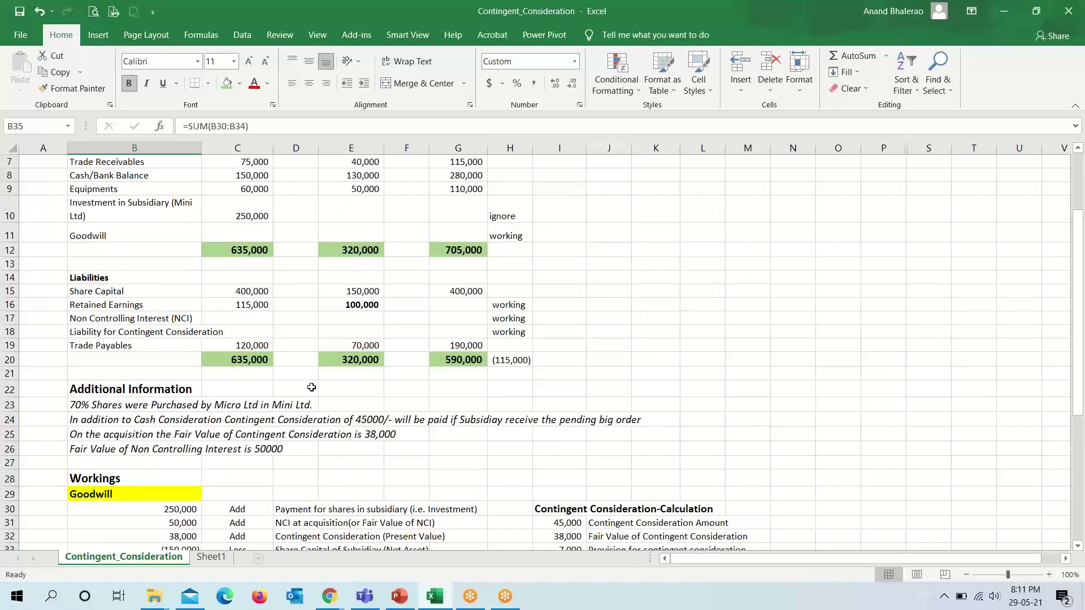
{"action": "left_click", "coordinate": [462, 233]}
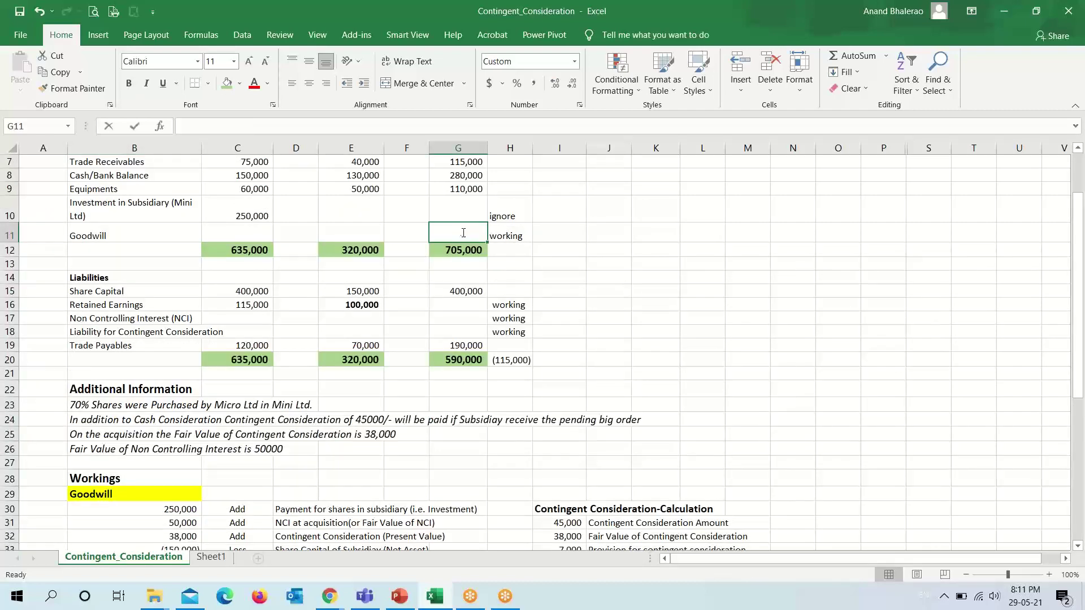
{"action": "type", "text": "="}
{"action": "scroll", "coordinate": [467, 277], "scroll_direction": "down", "scroll_amount": 5}
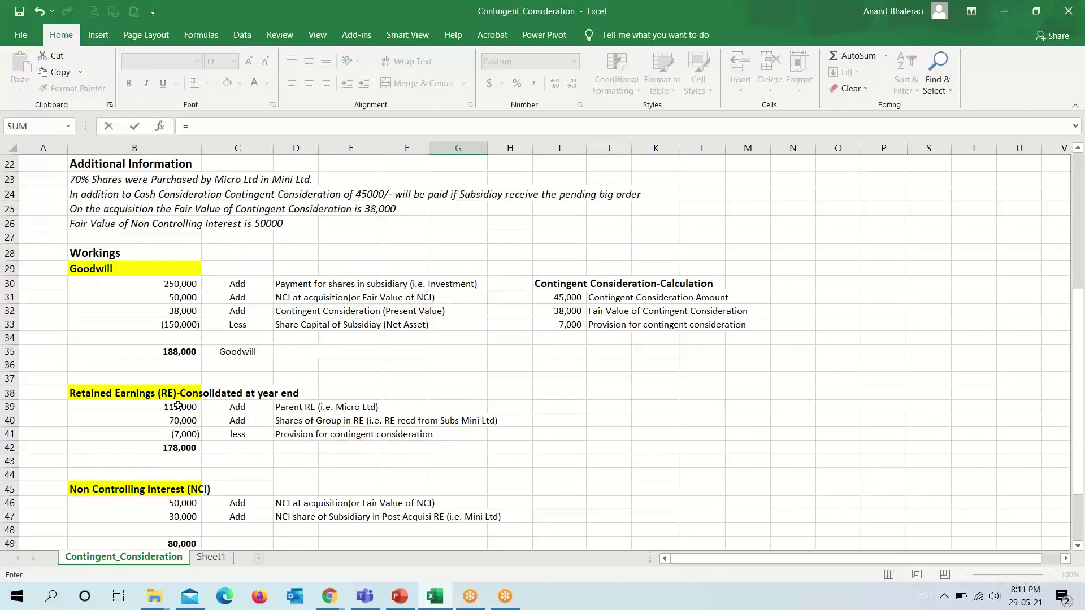
{"action": "left_click", "coordinate": [163, 350]}
{"action": "key", "text": "Return"}
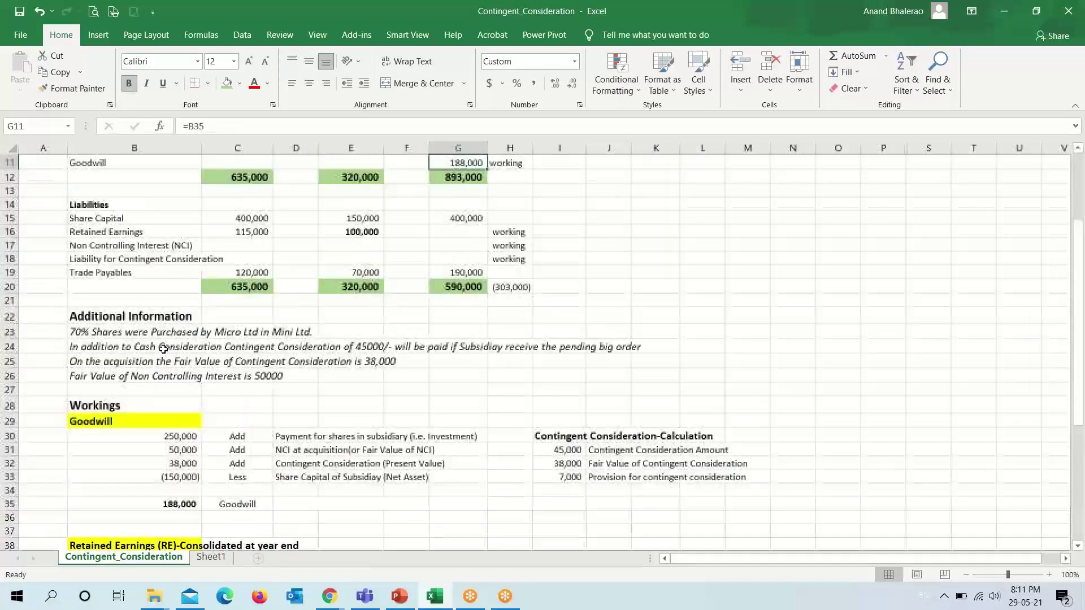
Check that the parent retained earnings in B39 references =C16.
{"action": "left_click", "coordinate": [449, 237]}
{"action": "scroll", "coordinate": [159, 429], "scroll_direction": "down", "scroll_amount": 3}
{"action": "left_click", "coordinate": [159, 435]}
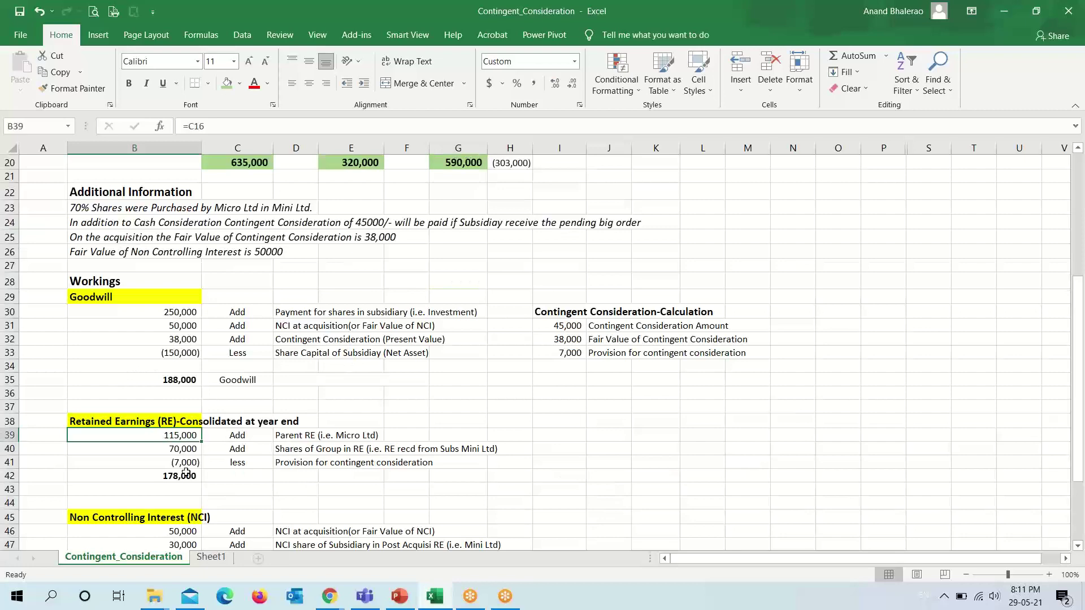
{"action": "key", "text": "F2"}
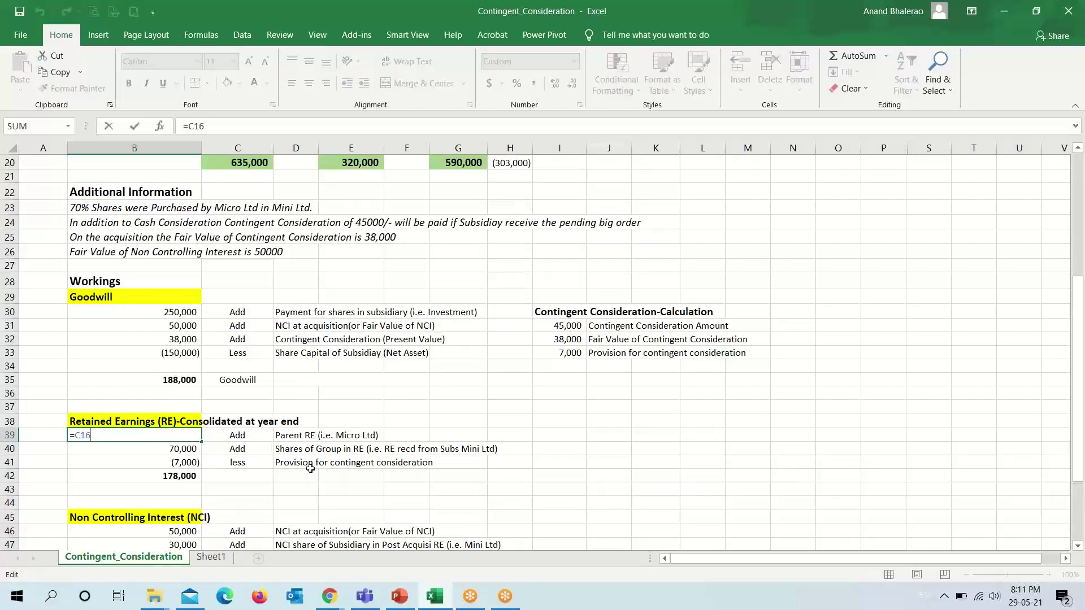
{"action": "scroll", "coordinate": [447, 441], "scroll_direction": "up", "scroll_amount": 6}
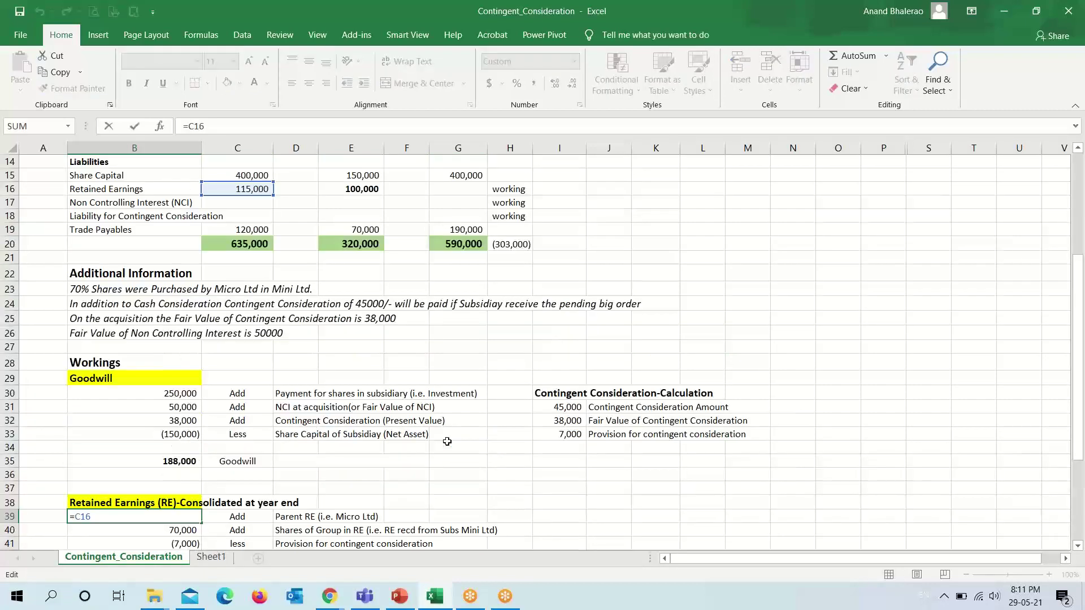
{"action": "left_click", "coordinate": [323, 438]}
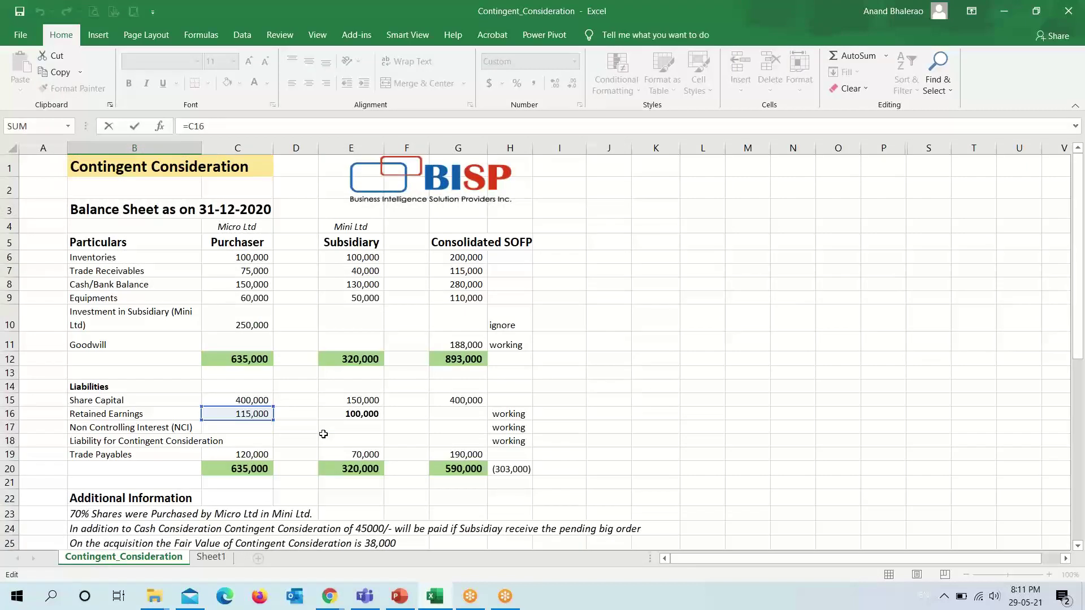
Shade the parent's retained earnings cell C16 light gold.
{"action": "left_click", "coordinate": [249, 414]}
{"action": "left_click", "coordinate": [239, 83]}
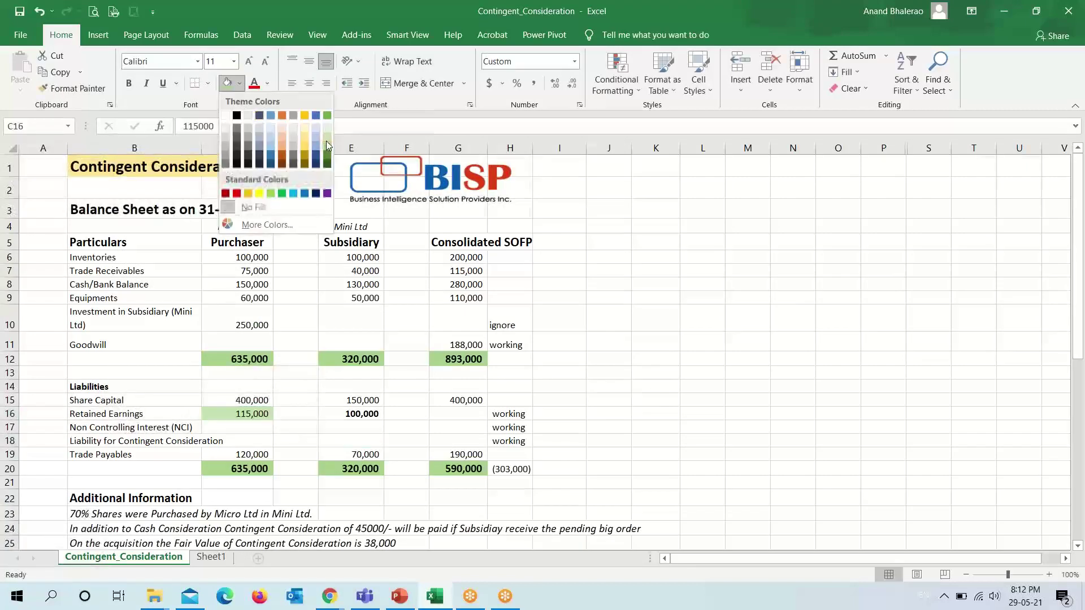
{"action": "left_click", "coordinate": [304, 131]}
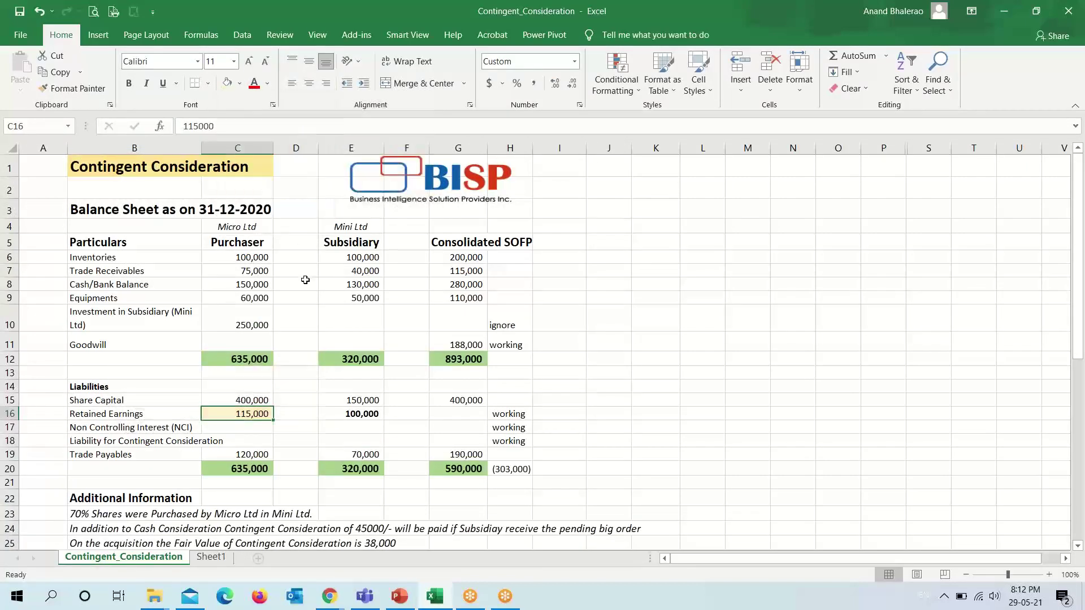
Trace B40's =E16*0.7 formula back to Mini Ltd's retained earnings.
{"action": "scroll", "coordinate": [303, 276], "scroll_direction": "down", "scroll_amount": 5}
{"action": "left_click", "coordinate": [175, 505]}
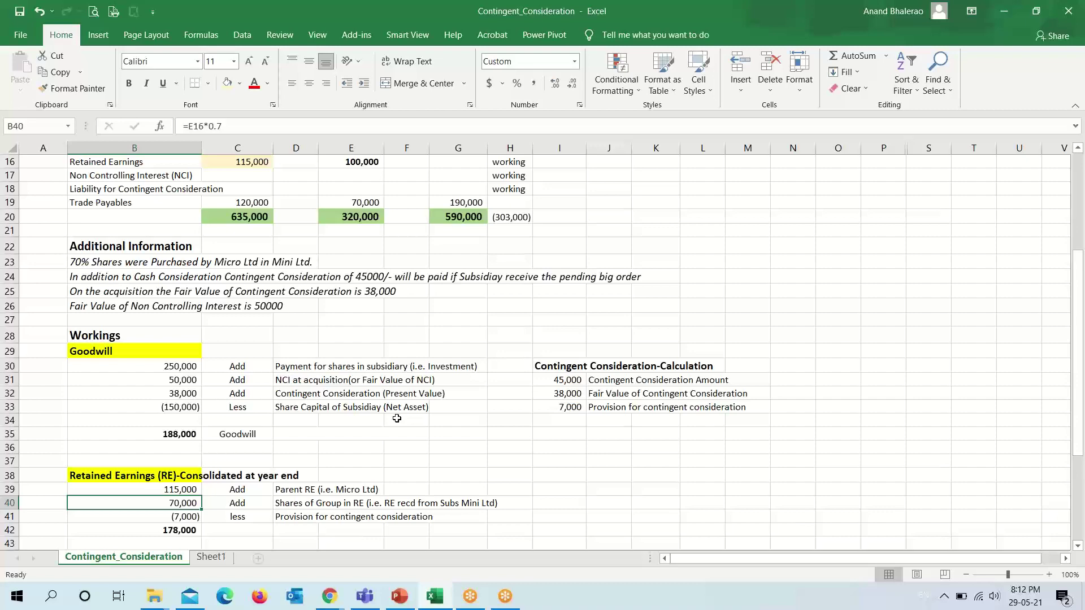
{"action": "key", "text": "F2"}
{"action": "scroll", "coordinate": [407, 388], "scroll_direction": "up", "scroll_amount": 4}
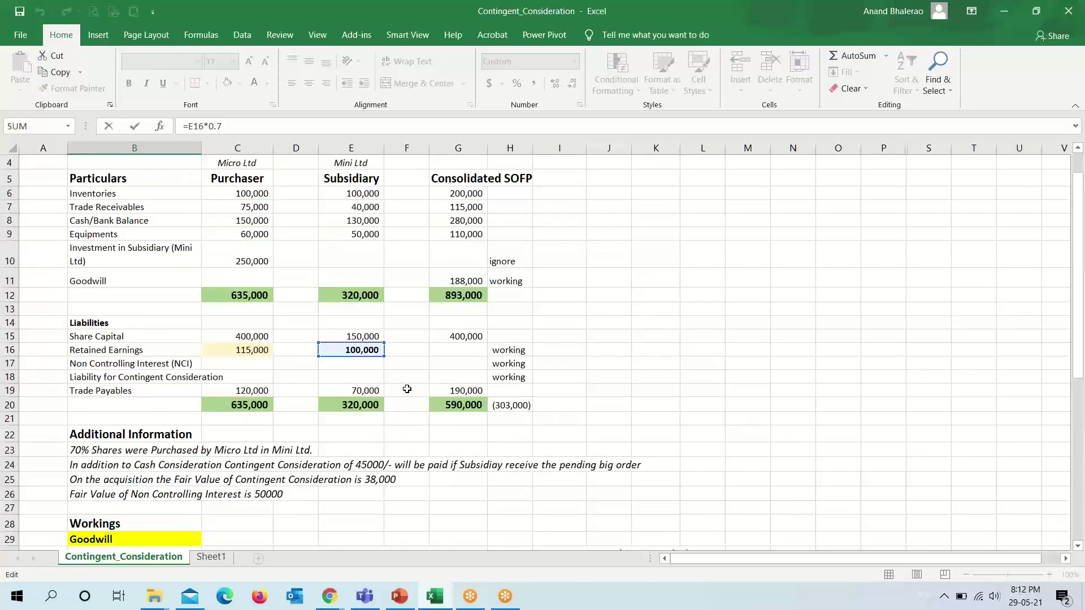
{"action": "key", "text": "ctrl+bracketleft"}
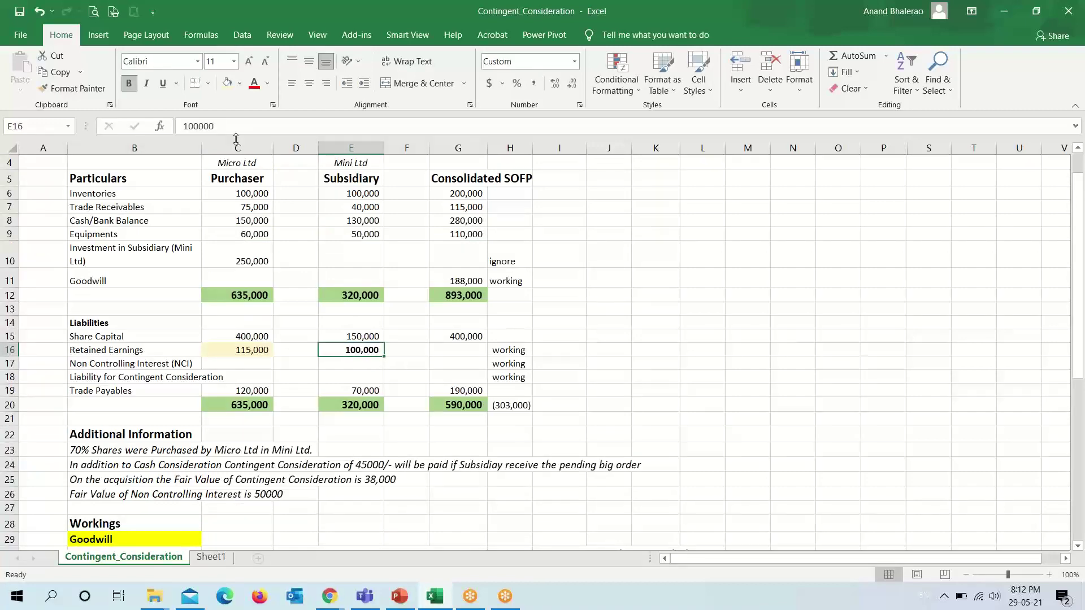
{"action": "scroll", "coordinate": [196, 464], "scroll_direction": "down", "scroll_amount": 5}
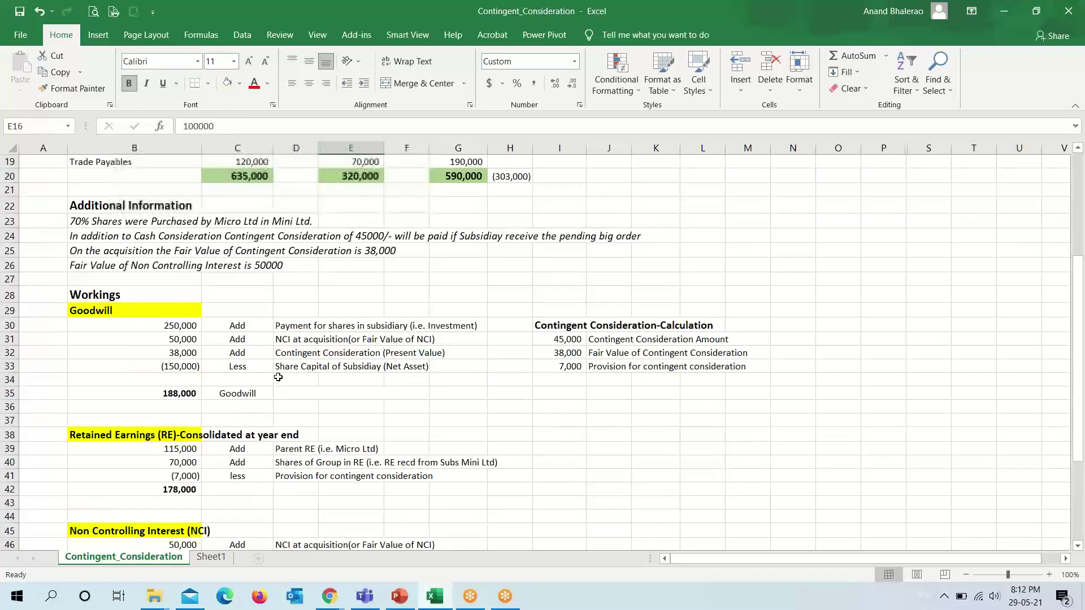
{"action": "left_click", "coordinate": [196, 464]}
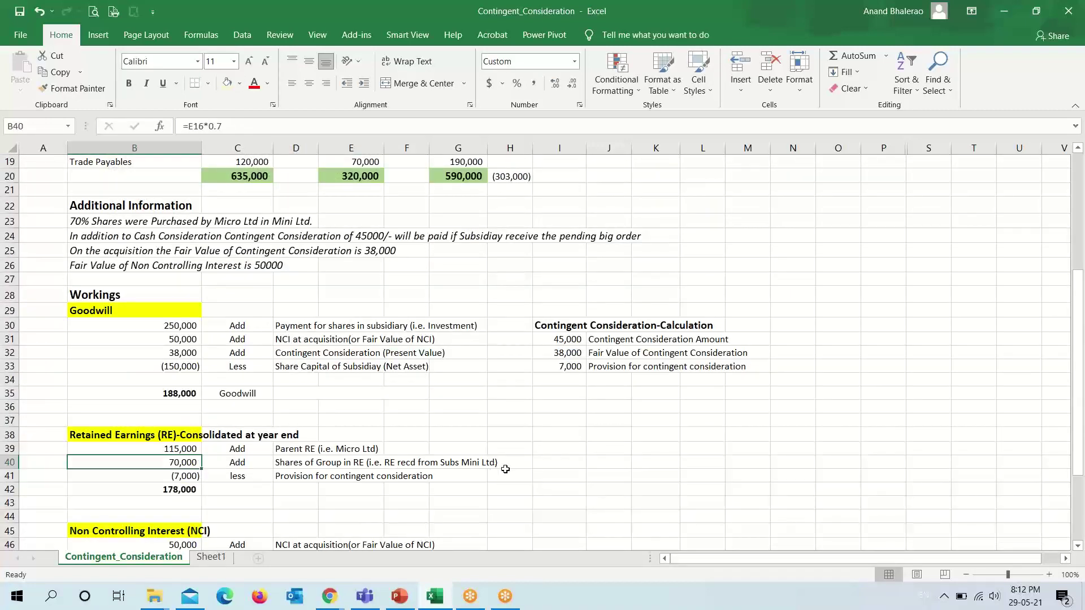
{"action": "key", "text": "F2"}
{"action": "scroll", "coordinate": [506, 469], "scroll_direction": "up", "scroll_amount": 5}
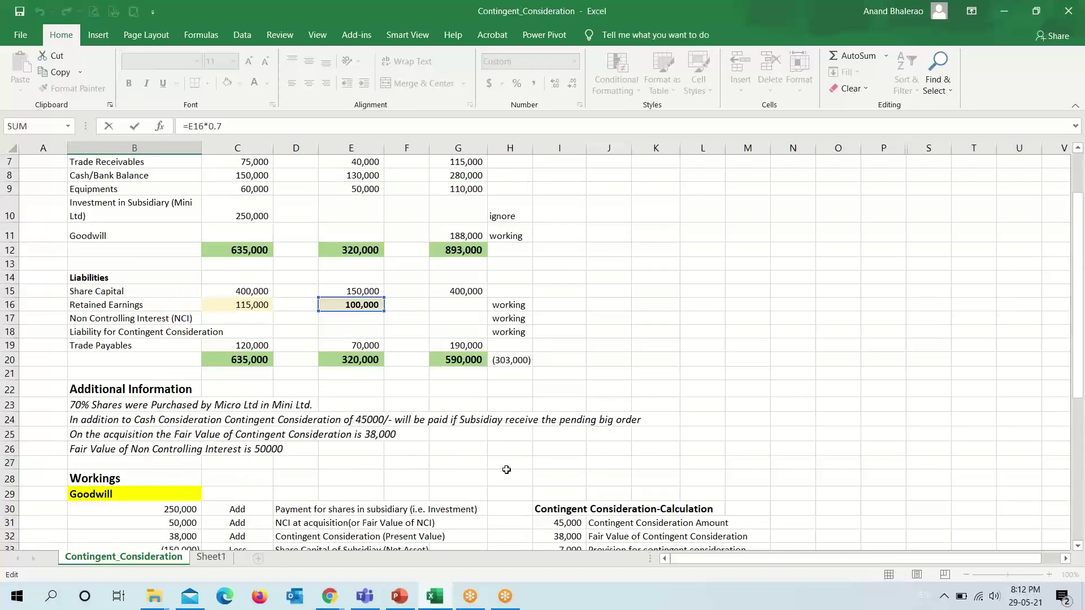
{"action": "scroll", "coordinate": [498, 430], "scroll_direction": "down", "scroll_amount": 5}
{"action": "key", "text": "Escape"}
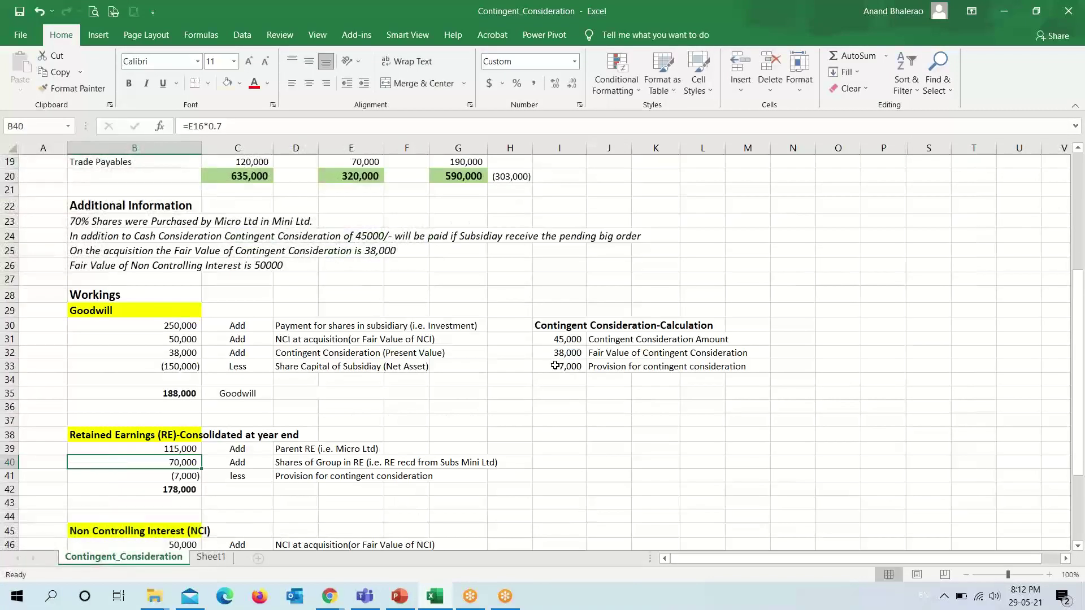
Confirm the 7,000 provision and that B39:B41 totals 178,000 via =SUM(B39:B41).
{"action": "left_click", "coordinate": [555, 366]}
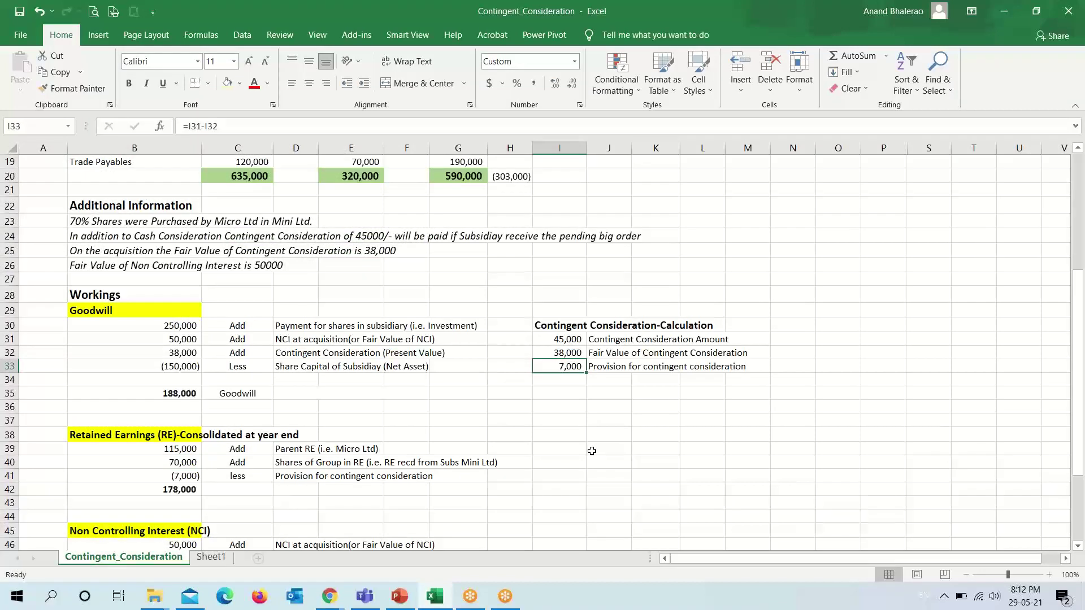
{"action": "left_click", "coordinate": [181, 476]}
{"action": "left_click", "coordinate": [186, 491]}
{"action": "double_click", "coordinate": [186, 490]}
{"action": "key", "text": "Escape"}
{"action": "left_click_drag", "start_coordinate": [181, 448], "coordinate": [182, 476]}
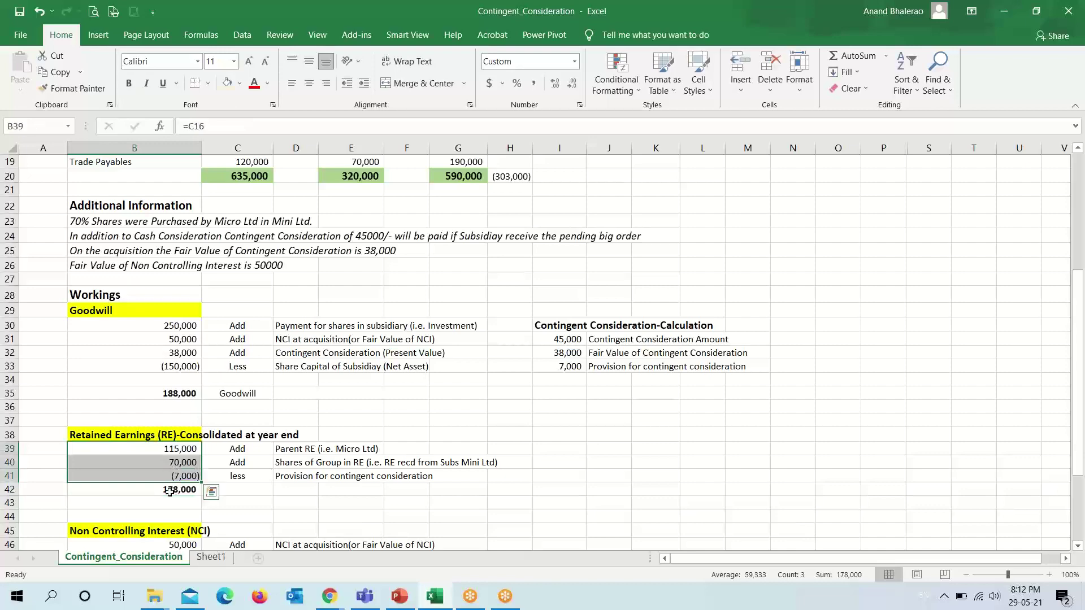
{"action": "scroll", "coordinate": [418, 310], "scroll_direction": "up", "scroll_amount": 3}
{"action": "left_click", "coordinate": [454, 264]}
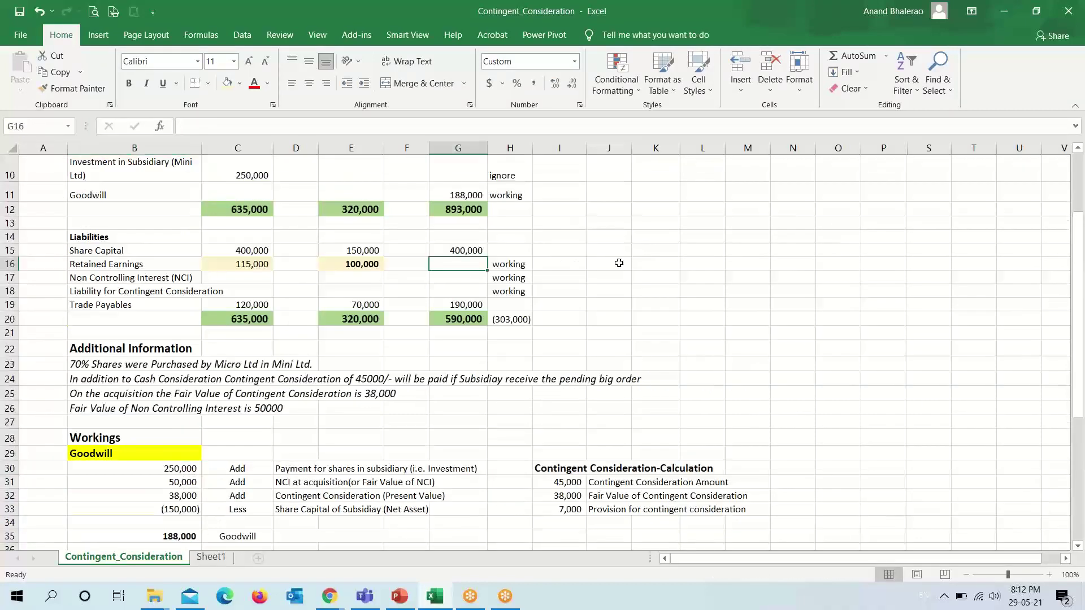
Set G16 to =B42 so consolidated retained earnings shows 178,000.
{"action": "type", "text": "="}
{"action": "scroll", "coordinate": [508, 307], "scroll_direction": "down", "scroll_amount": 4}
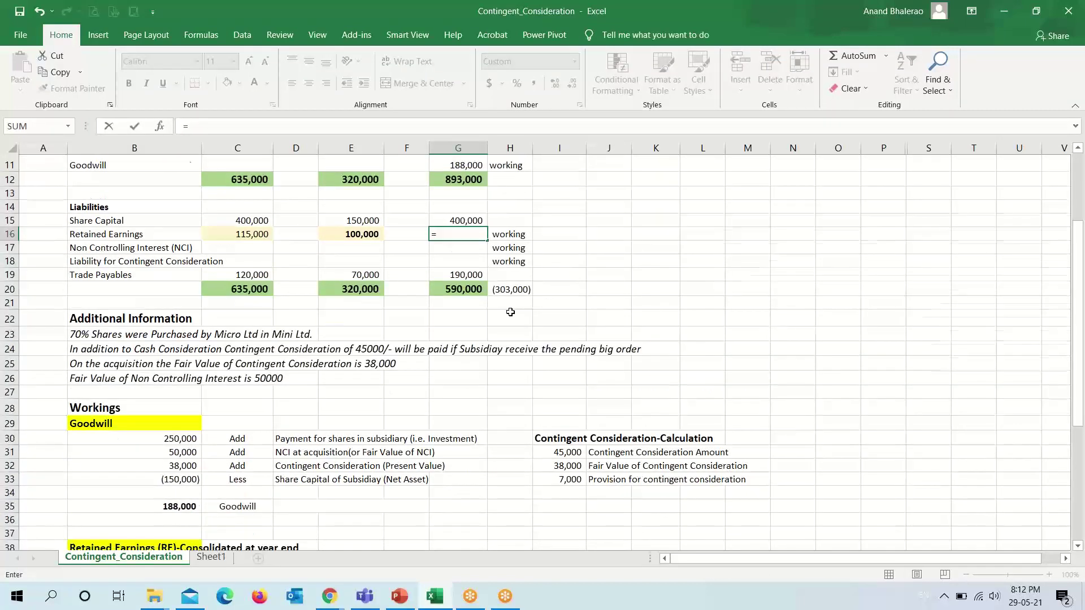
{"action": "left_click", "coordinate": [169, 448]}
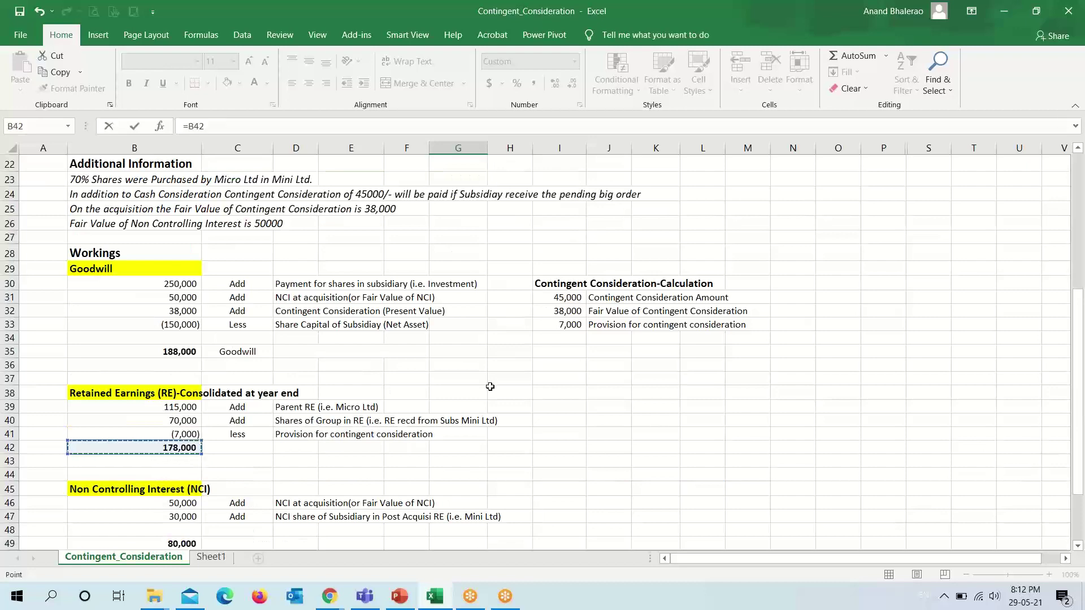
{"action": "key", "text": "ctrl+Return"}
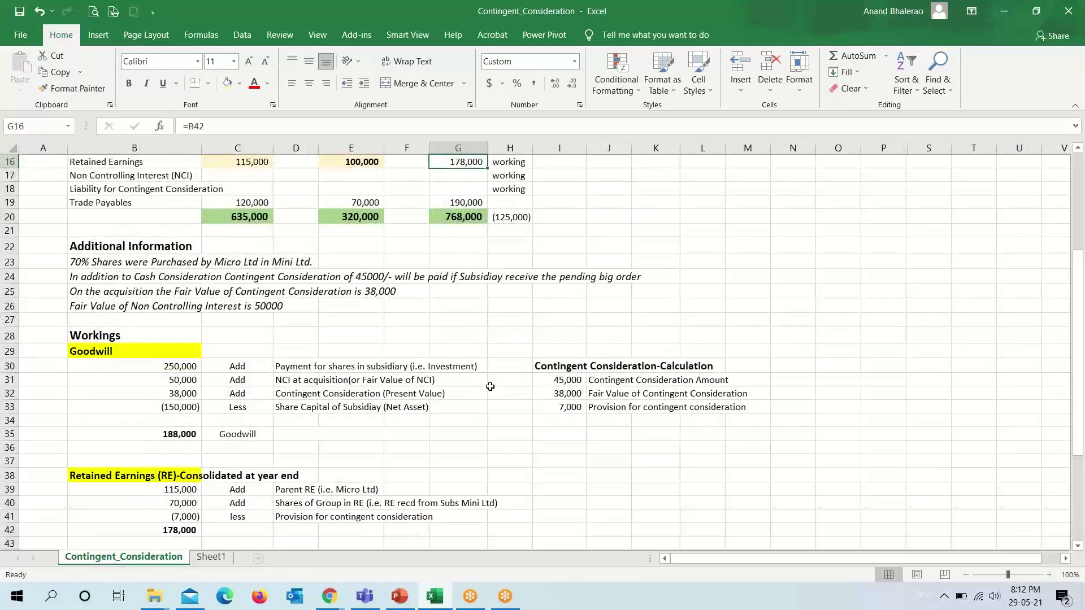
Compare the 50,000 NCI at acquisition against the fair value of NCI note.
{"action": "left_click", "coordinate": [469, 175]}
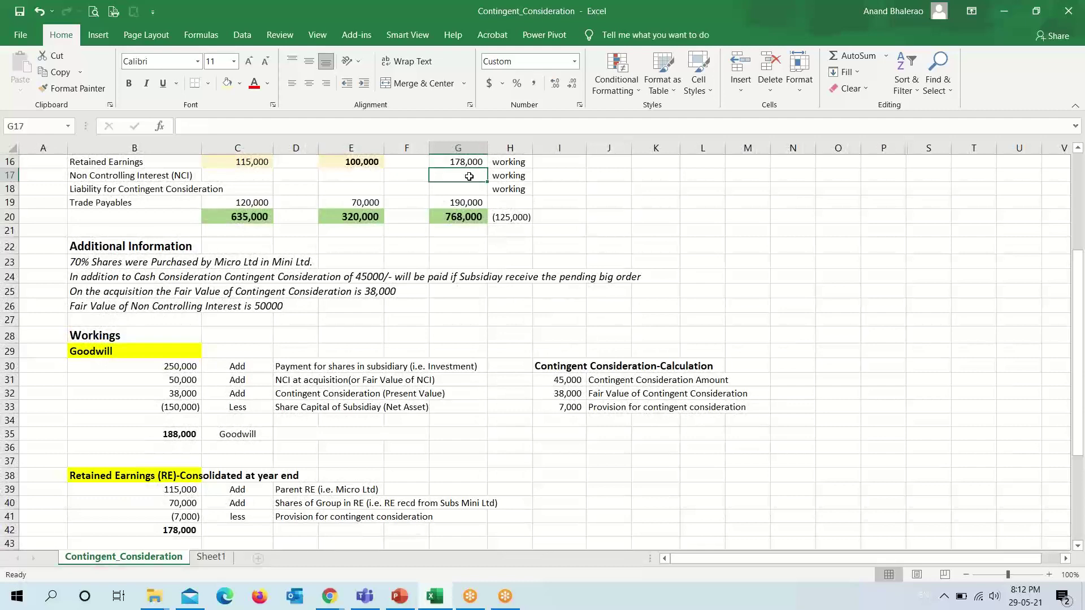
{"action": "scroll", "coordinate": [398, 256], "scroll_direction": "down", "scroll_amount": 4}
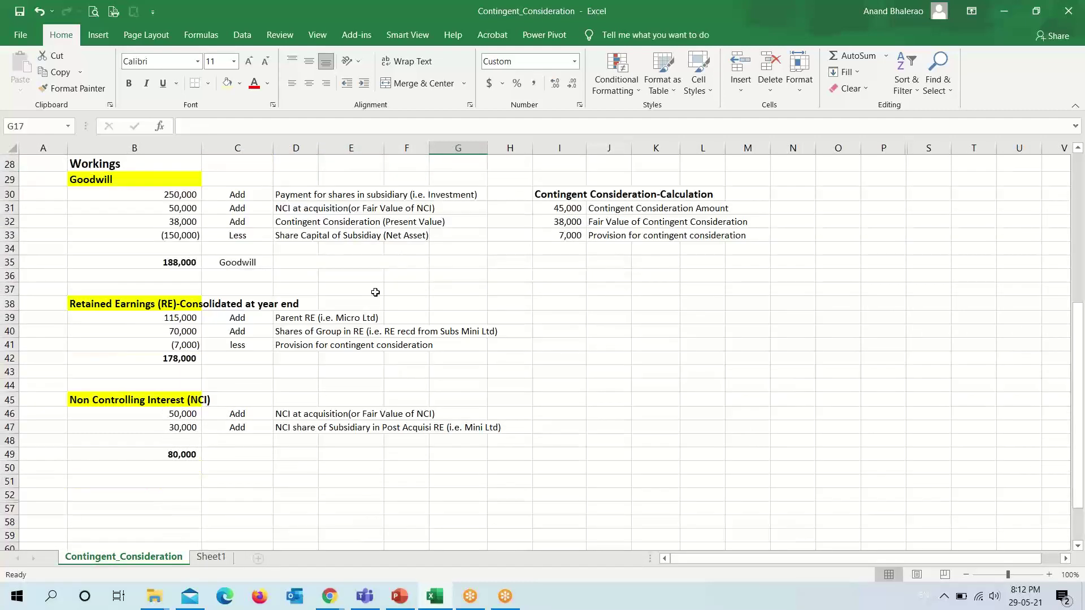
{"action": "left_click", "coordinate": [171, 416]}
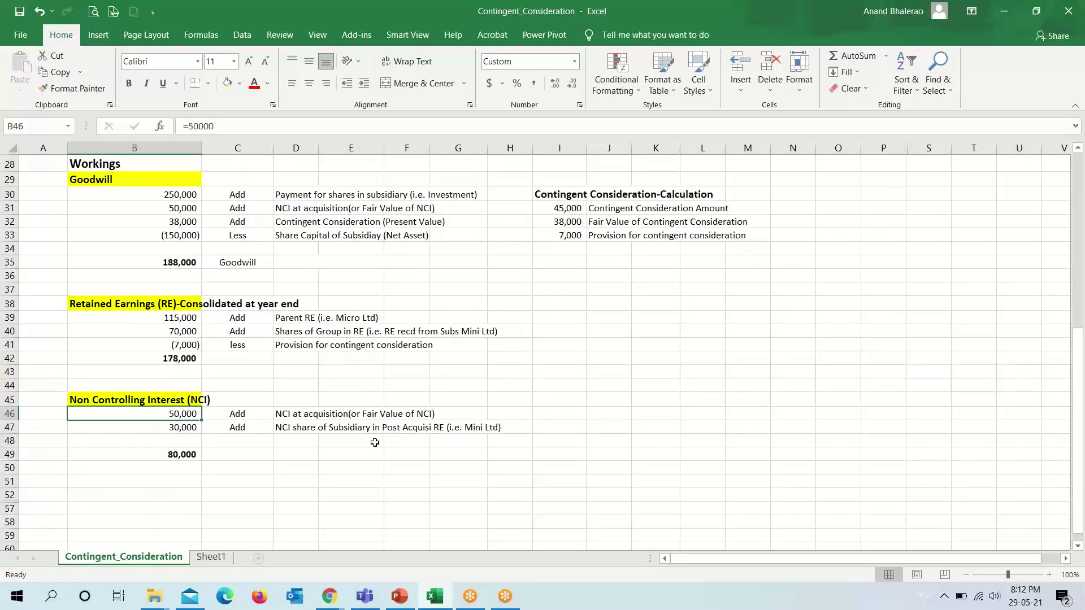
{"action": "scroll", "coordinate": [374, 442], "scroll_direction": "up", "scroll_amount": 3}
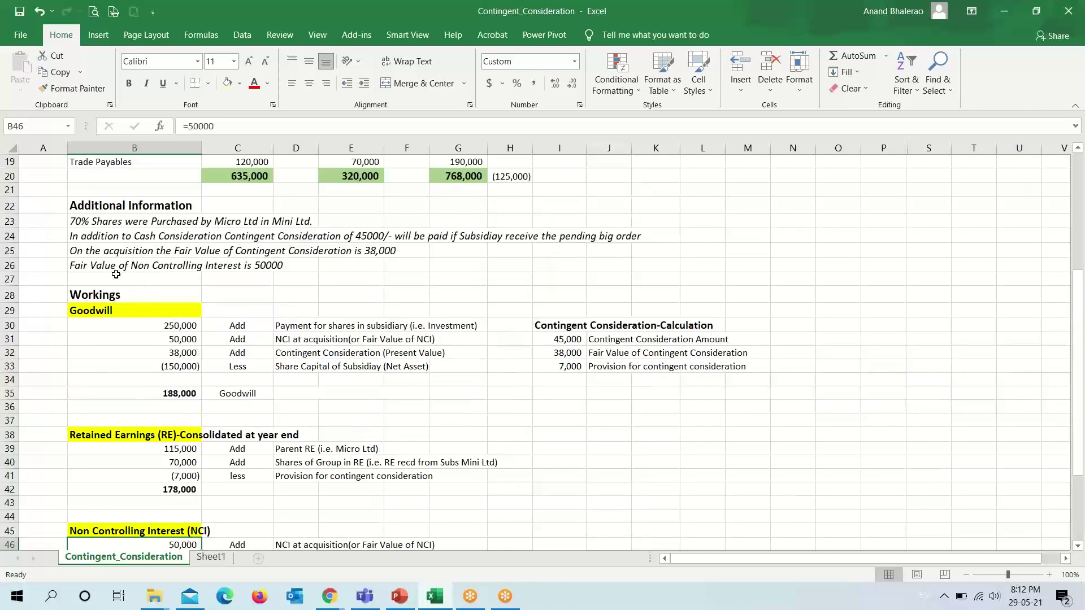
{"action": "left_click", "coordinate": [78, 266]}
{"action": "scroll", "coordinate": [79, 266], "scroll_direction": "down", "scroll_amount": 2}
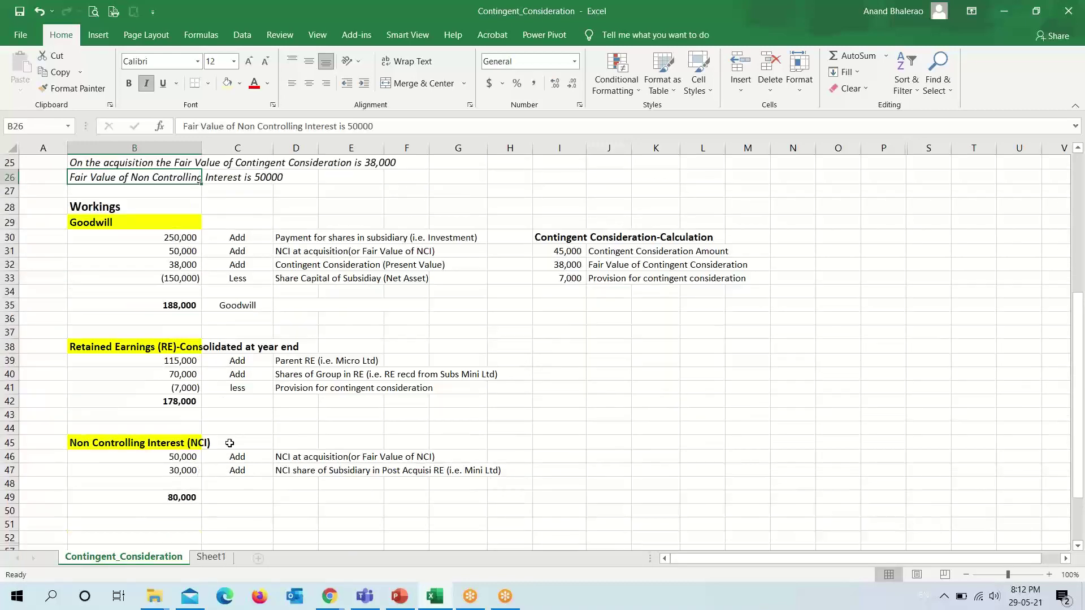
{"action": "left_click", "coordinate": [176, 458]}
Verify the NCI share formula =E16*0.3 and that the NCI items total 80,000.
{"action": "left_click", "coordinate": [190, 470]}
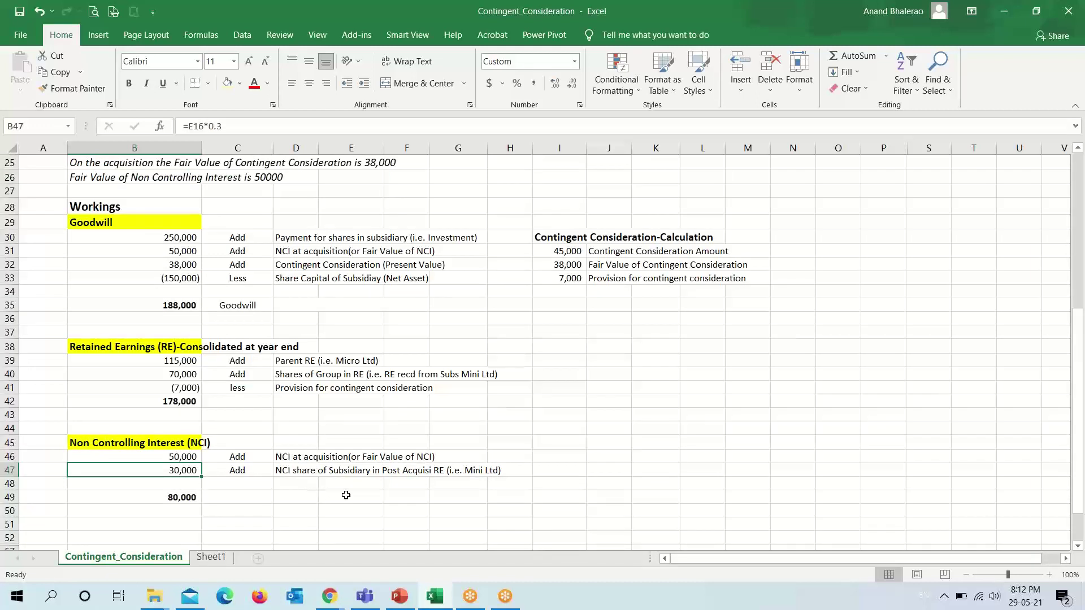
{"action": "left_click", "coordinate": [281, 470]}
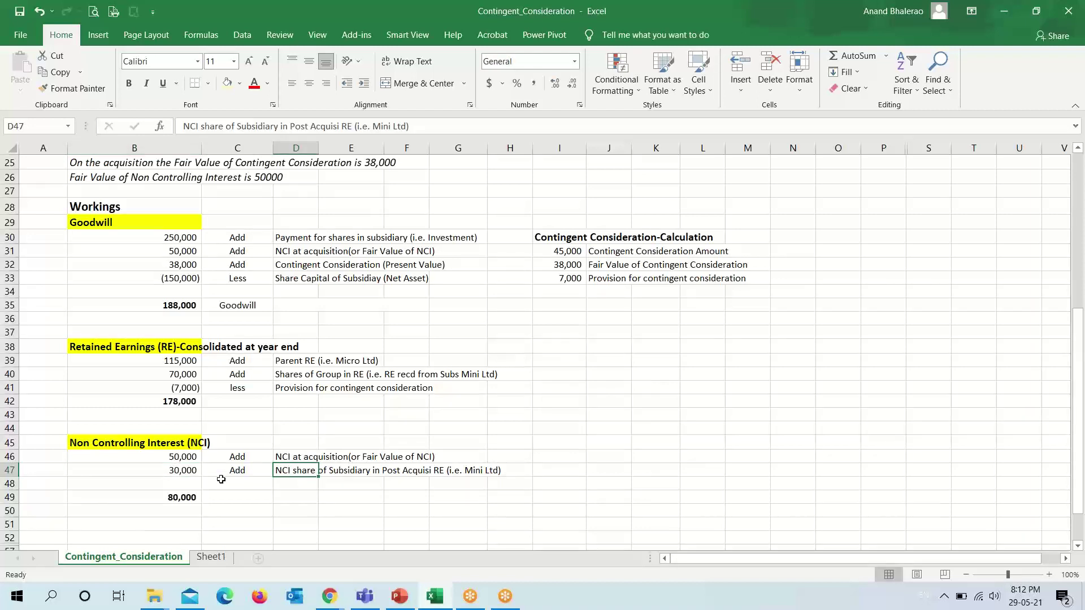
{"action": "left_click", "coordinate": [184, 470]}
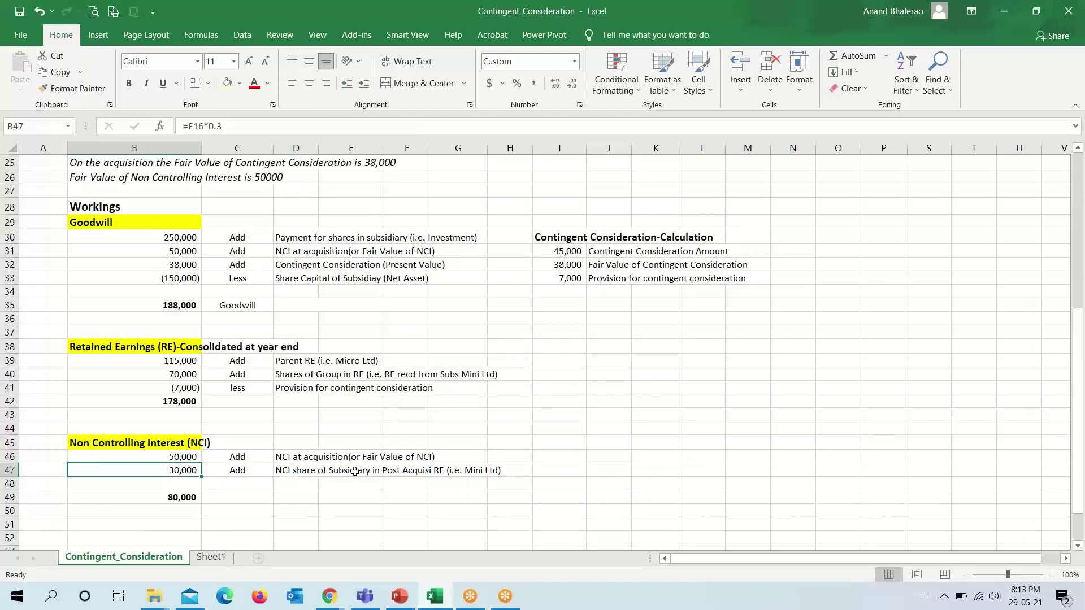
{"action": "key", "text": "F2"}
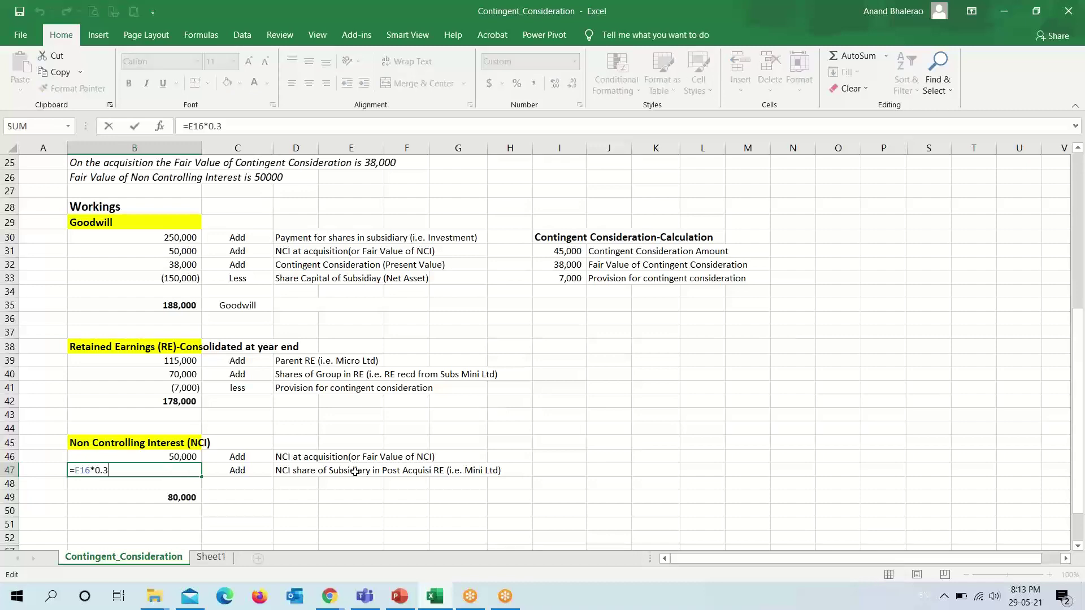
{"action": "scroll", "coordinate": [355, 471], "scroll_direction": "up", "scroll_amount": 5}
{"action": "left_click", "coordinate": [384, 287]}
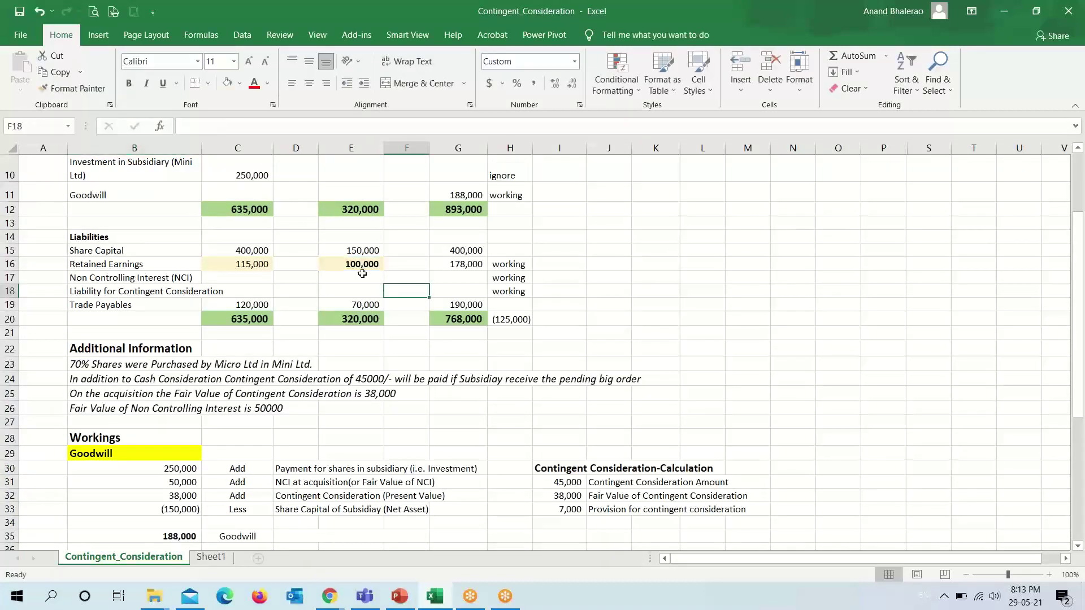
{"action": "left_click", "coordinate": [359, 266]}
{"action": "scroll", "coordinate": [356, 271], "scroll_direction": "down", "scroll_amount": 4}
{"action": "scroll", "coordinate": [348, 326], "scroll_direction": "down", "scroll_amount": 4}
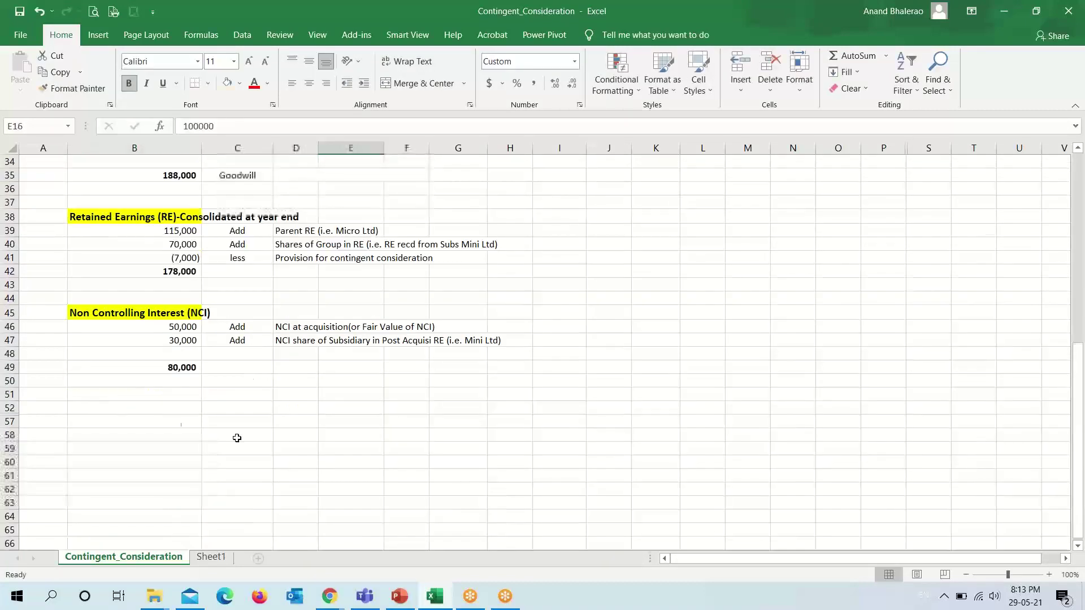
{"action": "left_click", "coordinate": [169, 341]}
{"action": "left_click", "coordinate": [187, 367]}
{"action": "left_click_drag", "start_coordinate": [181, 328], "coordinate": [182, 342]}
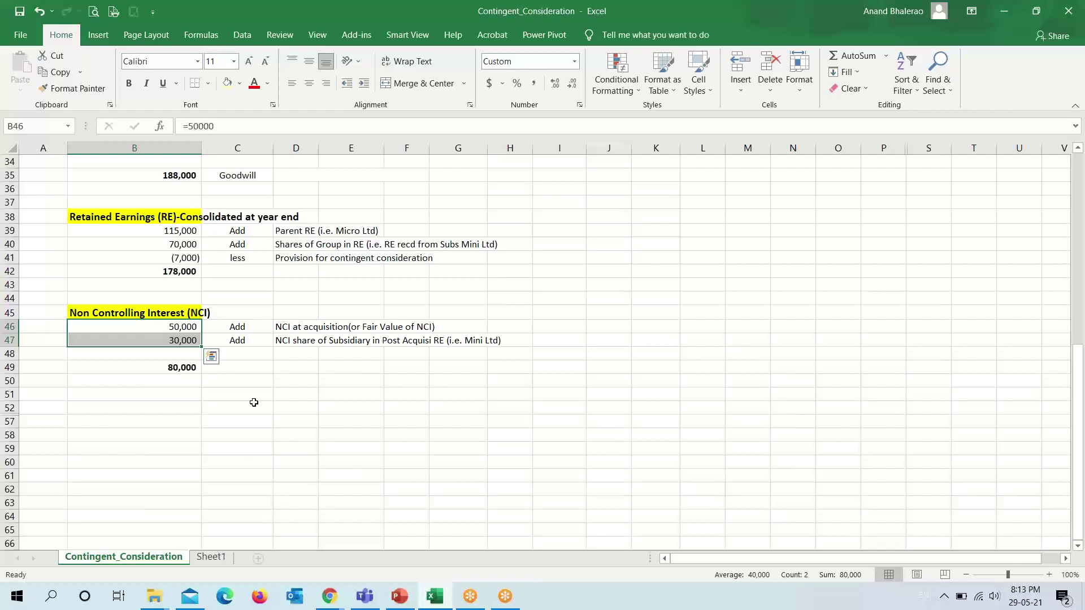
{"action": "scroll", "coordinate": [254, 402], "scroll_direction": "up", "scroll_amount": 11}
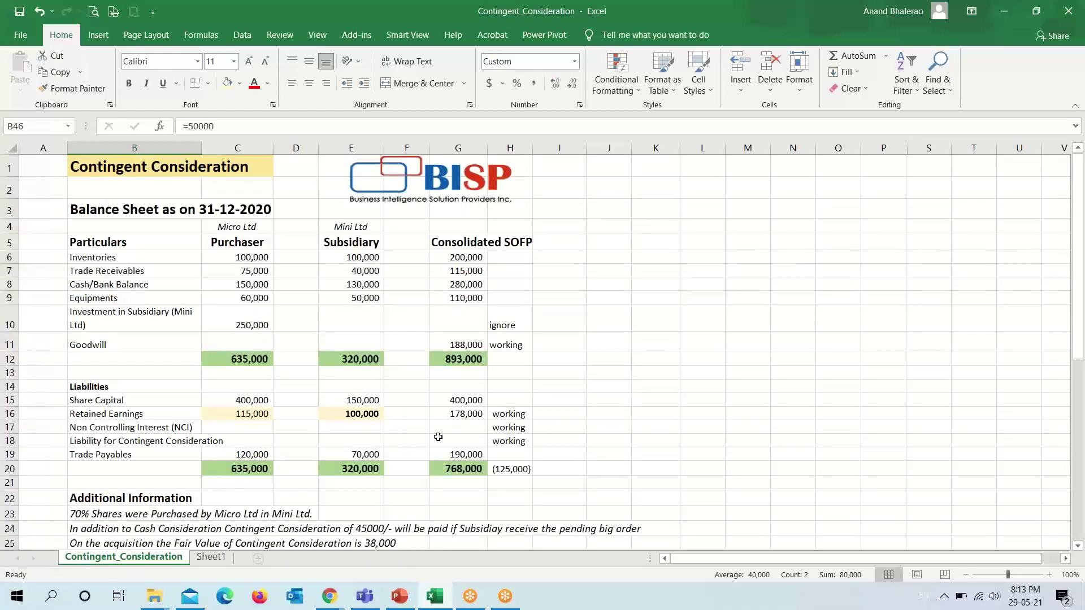
Link the consolidated NCI cell G17 to the NCI working total in B49 (80,000).
{"action": "left_click", "coordinate": [442, 429]}
{"action": "type", "text": "="}
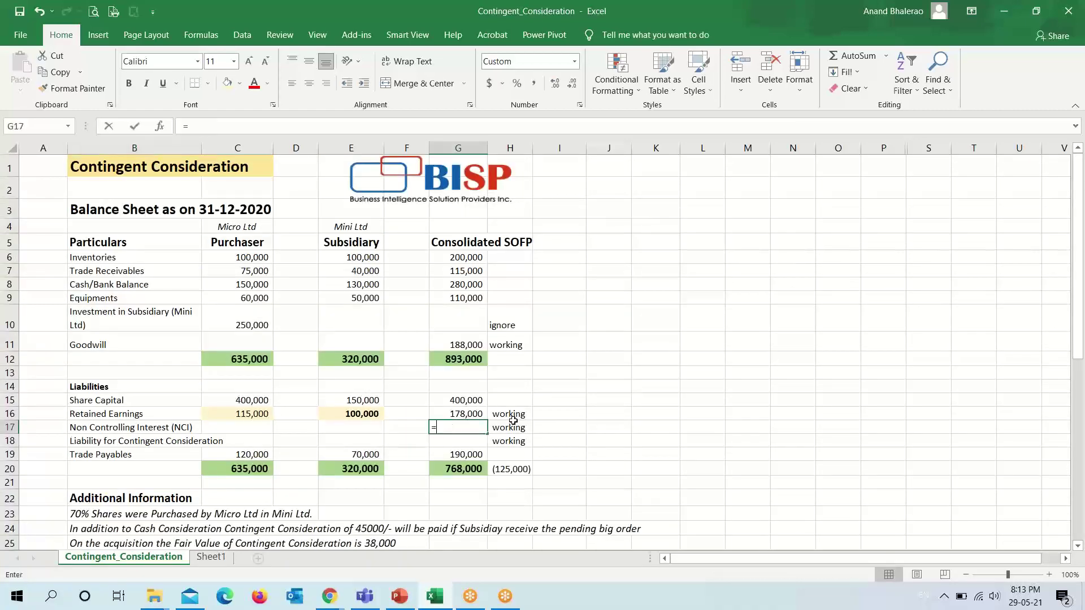
{"action": "scroll", "coordinate": [384, 473], "scroll_direction": "down", "scroll_amount": 8}
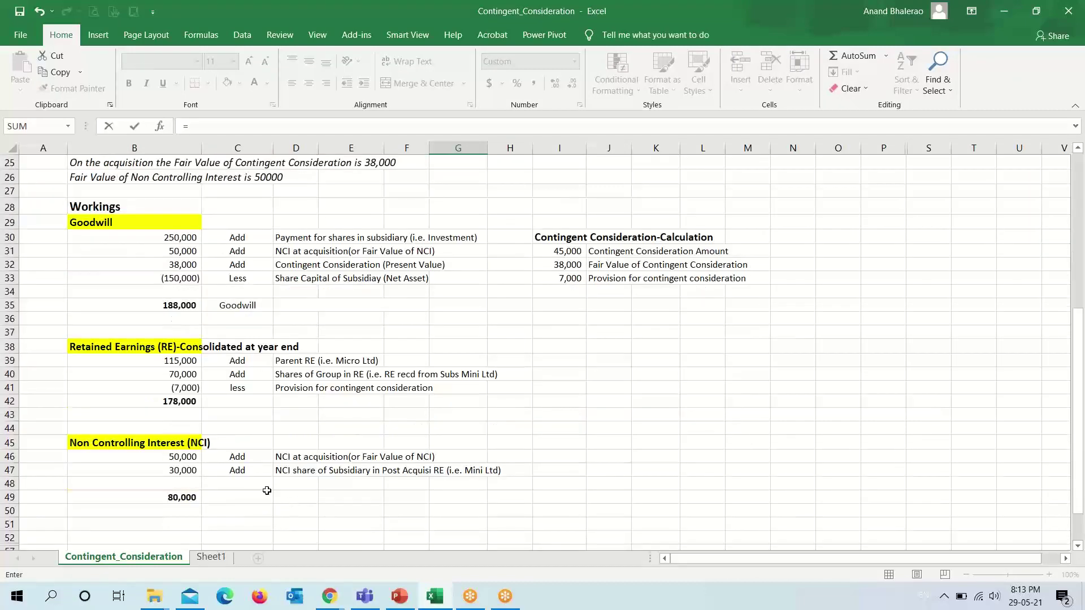
{"action": "left_click", "coordinate": [184, 497]}
{"action": "key", "text": "Return"}
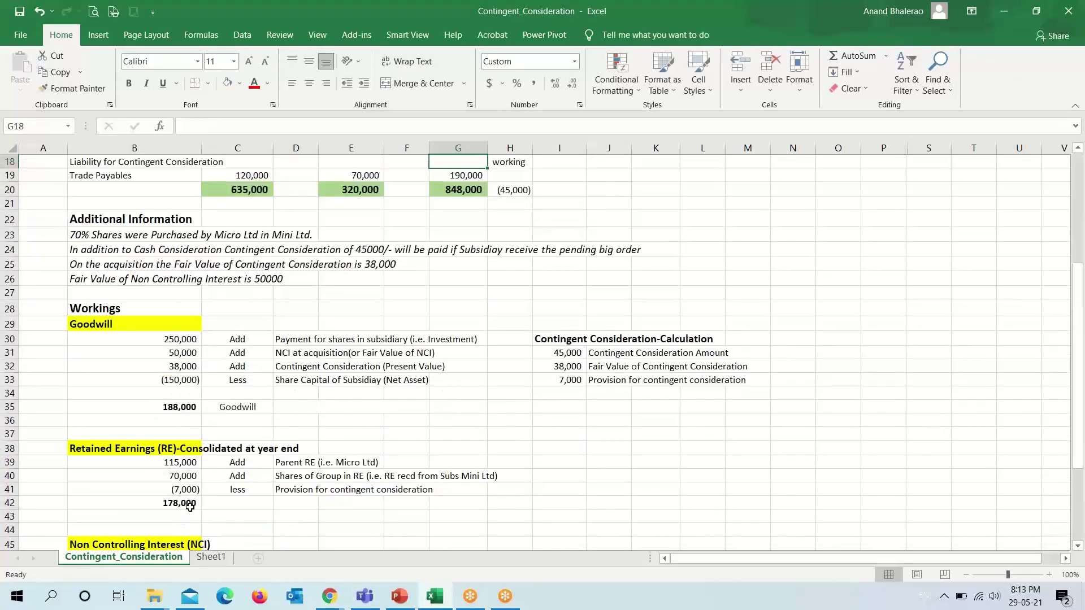
{"action": "scroll", "coordinate": [189, 538], "scroll_direction": "up", "scroll_amount": 3}
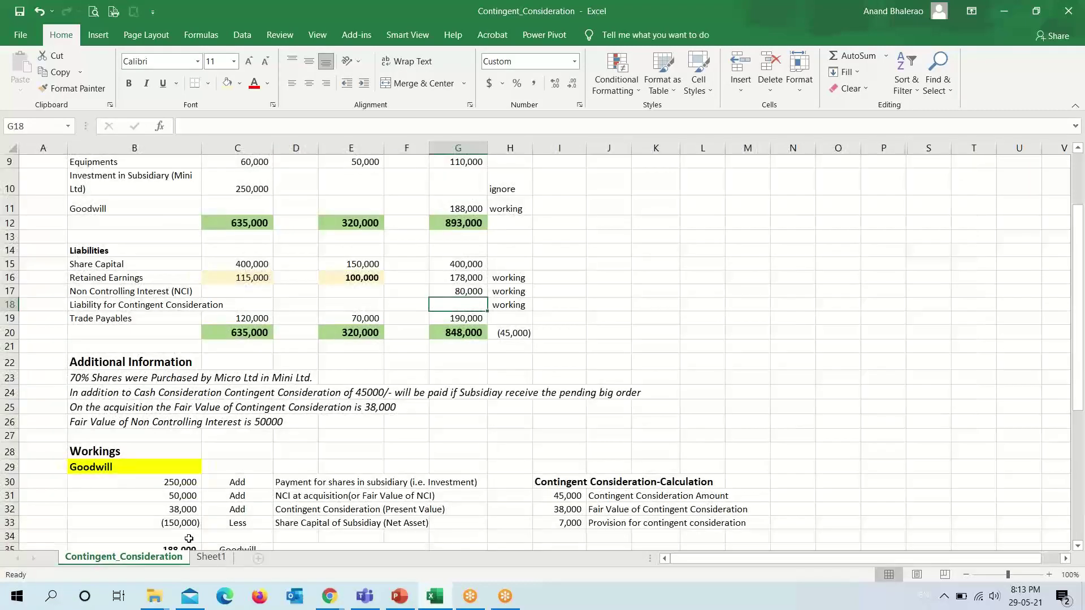
Enter the 45,000 contingent consideration liability in G18.
{"action": "left_click", "coordinate": [106, 295]}
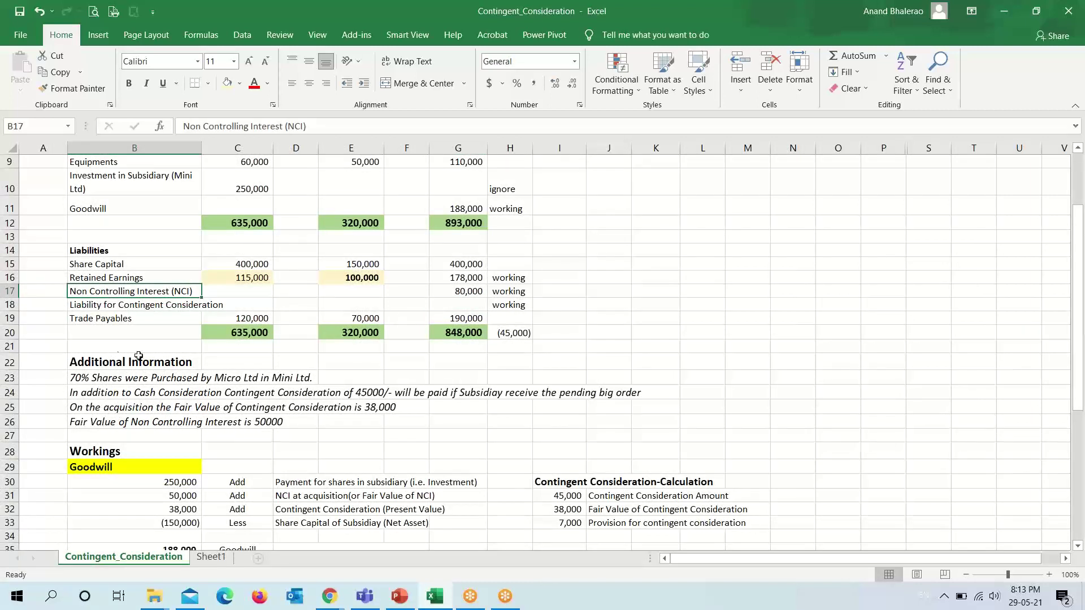
{"action": "left_click", "coordinate": [439, 303]}
{"action": "type", "text": "450"}
{"action": "key", "text": "ctrl+Return"}
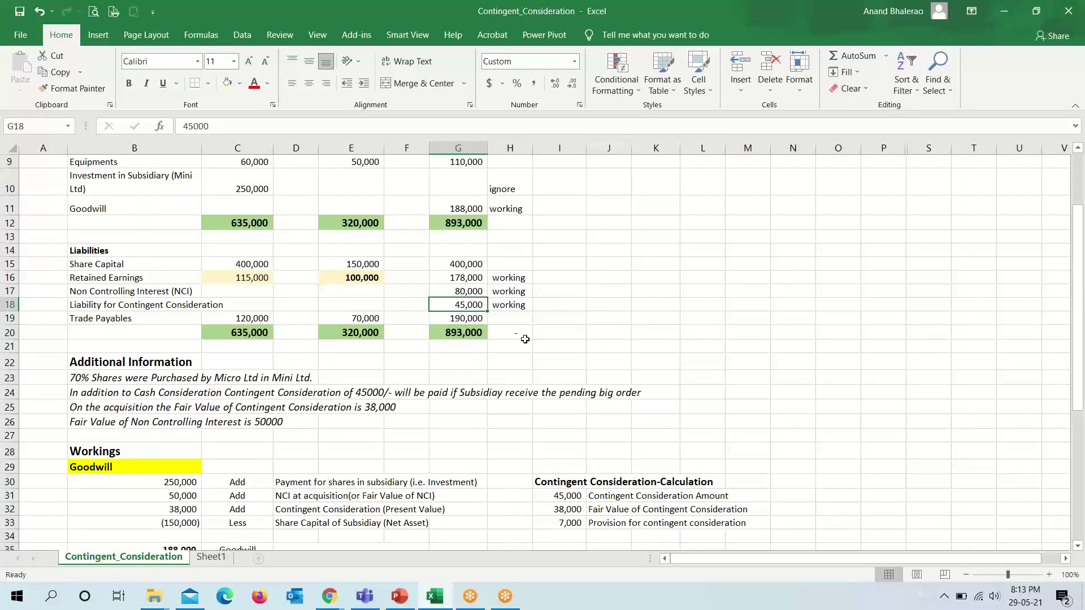
Verify the total assets and total liabilities SUM formulas both reach 893,000.
{"action": "scroll", "coordinate": [523, 339], "scroll_direction": "up", "scroll_amount": 2}
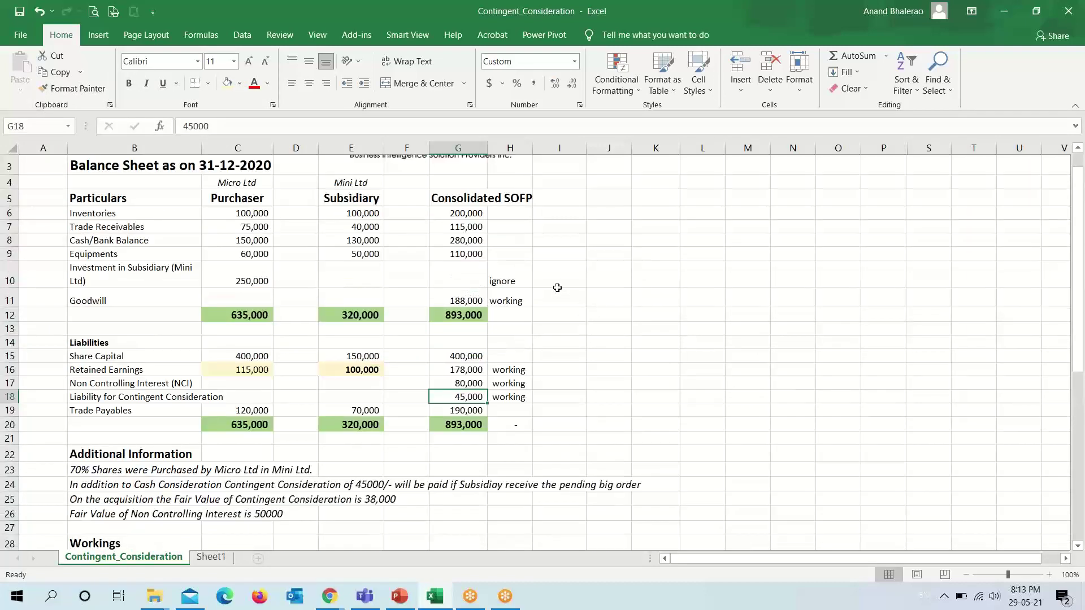
{"action": "left_click", "coordinate": [463, 313]}
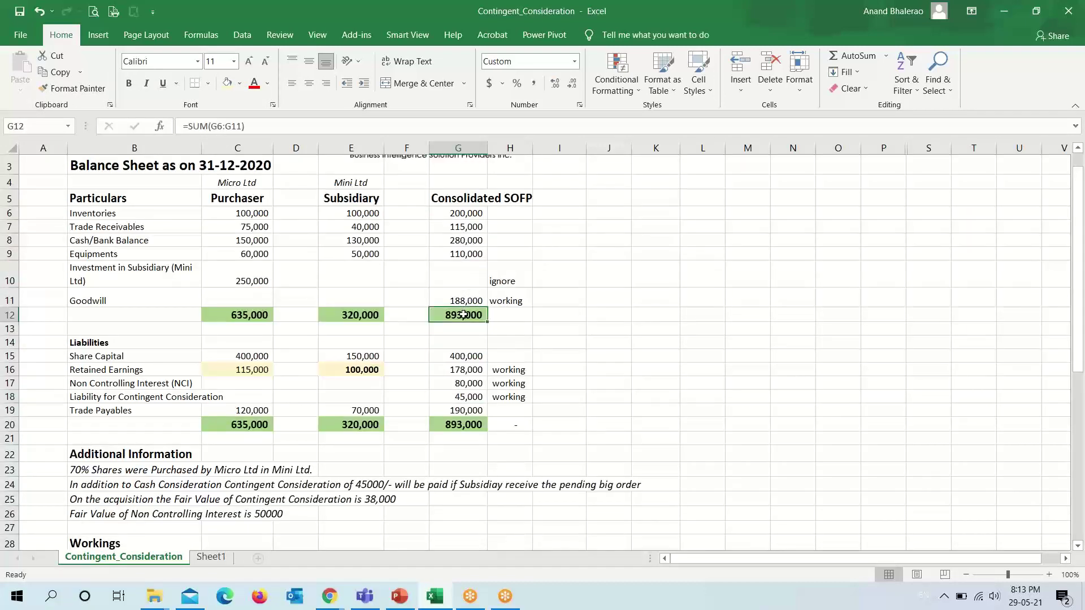
{"action": "left_click_drag", "start_coordinate": [460, 215], "coordinate": [463, 299]}
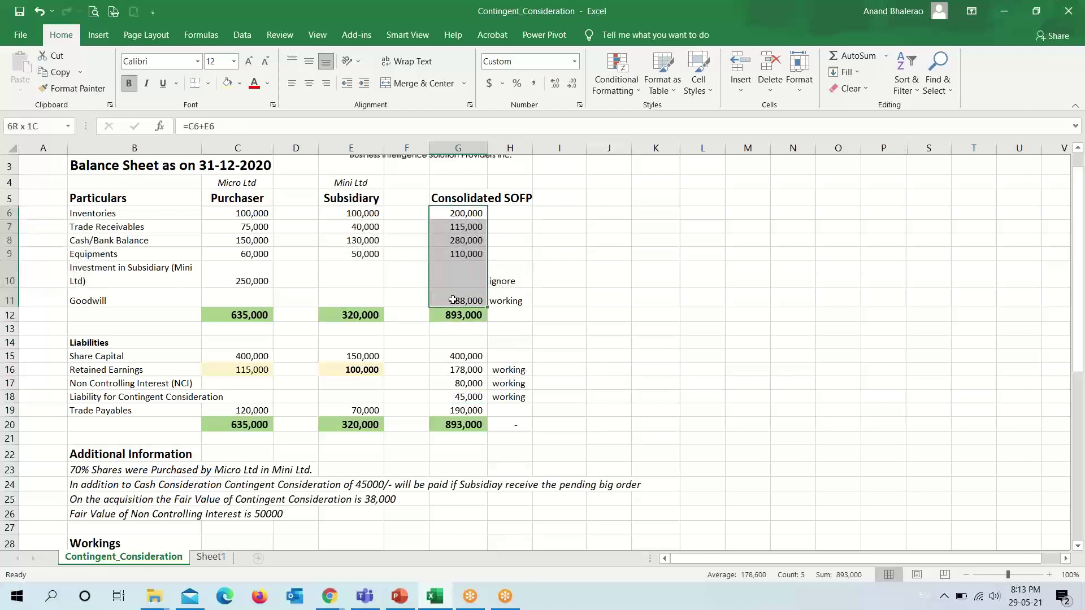
{"action": "left_click", "coordinate": [455, 424]}
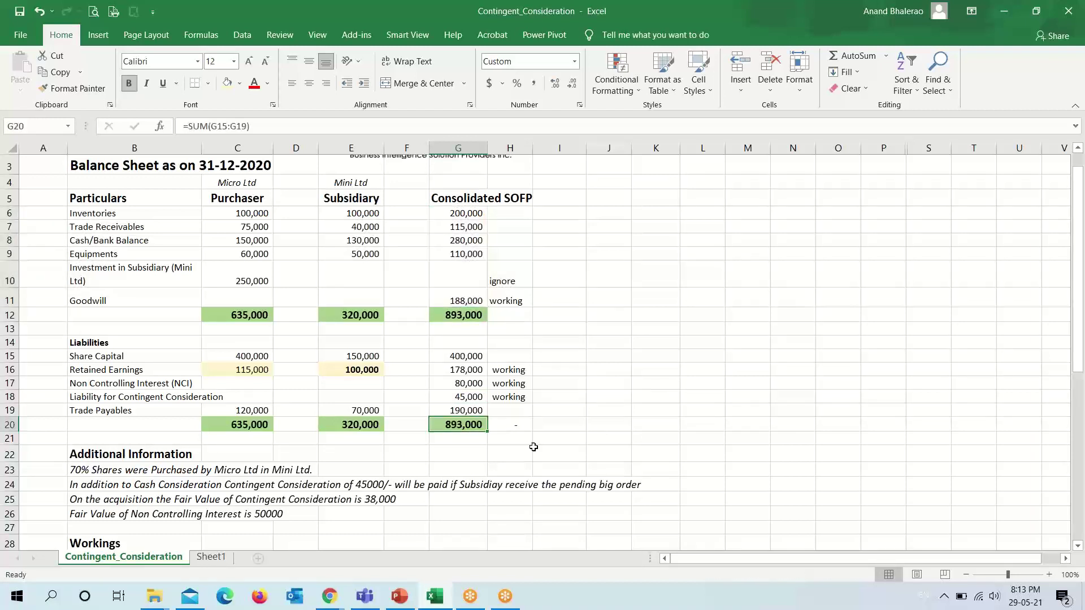